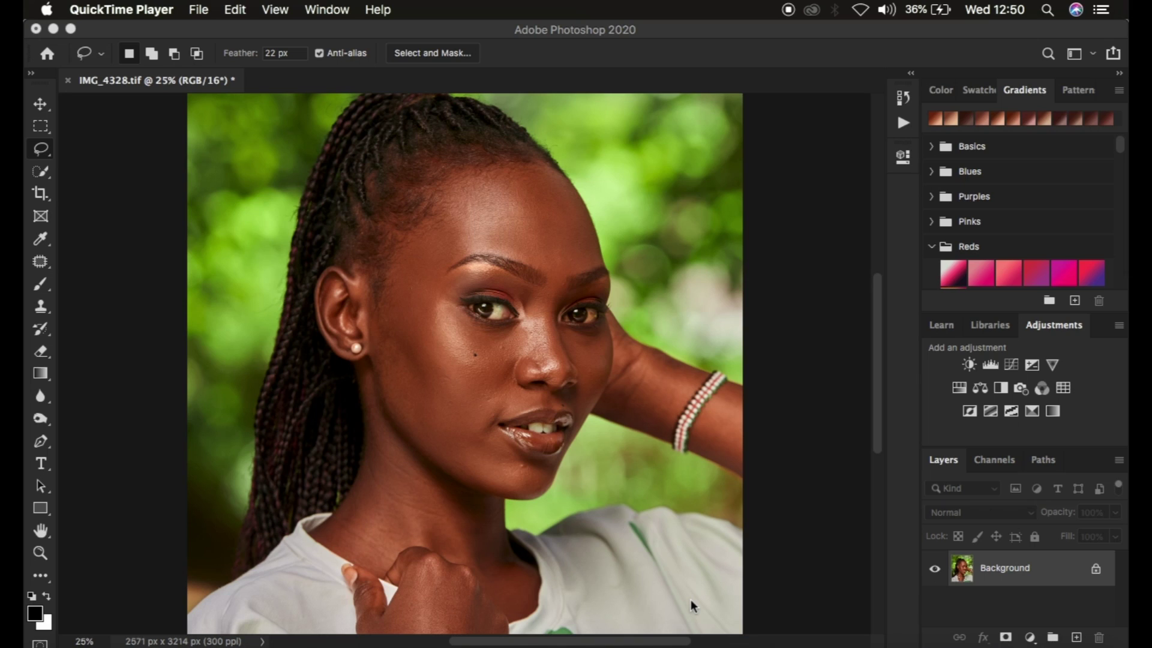
# - Switch to Photoshop and duplicate the Background layer twice
pyautogui.click(815, 461)
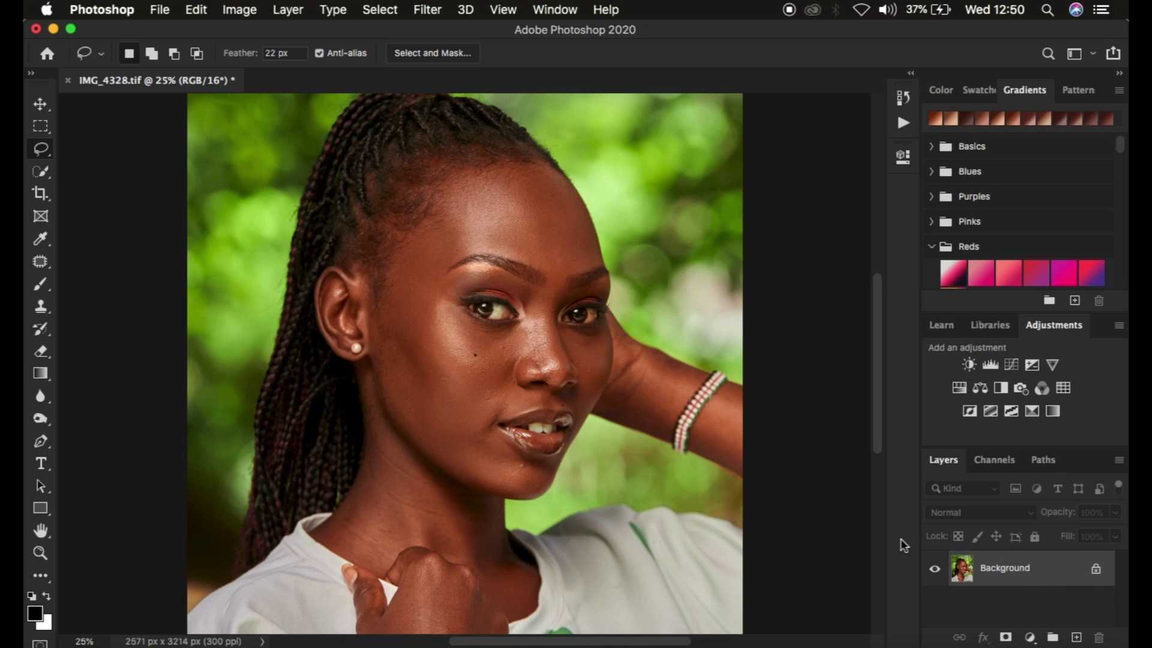
pyautogui.press('super+j')
pyautogui.press('super+j')
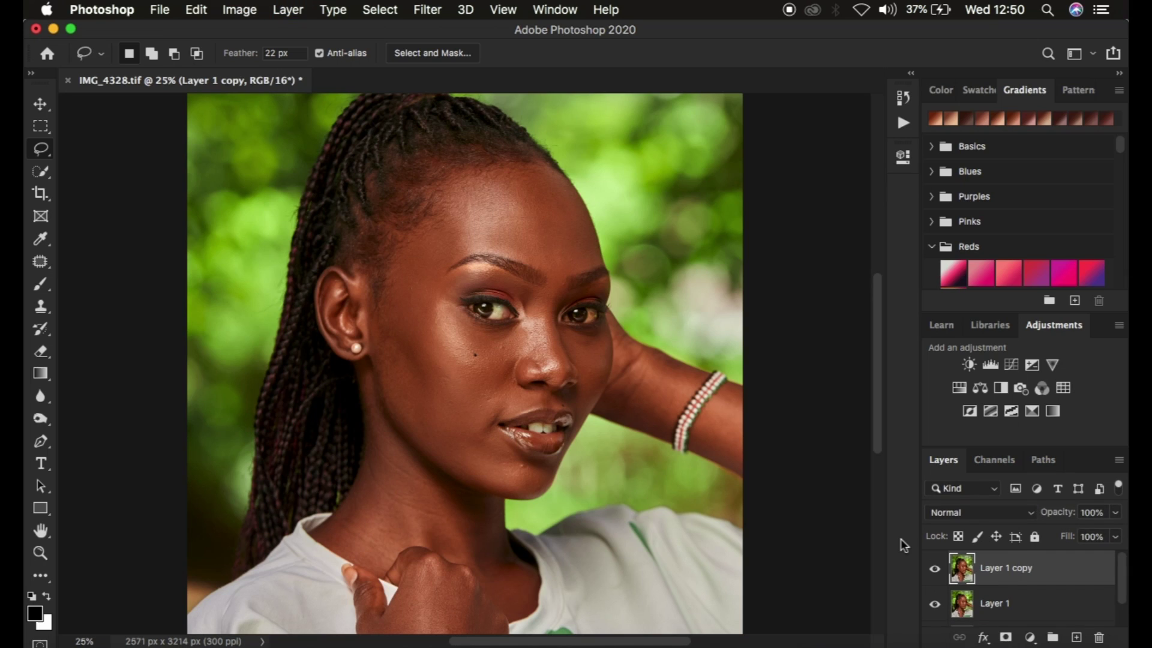
# - Rename the lower duplicate layer "low freq" and the upper duplicate "high freq"
pyautogui.doubleClick(993, 603)
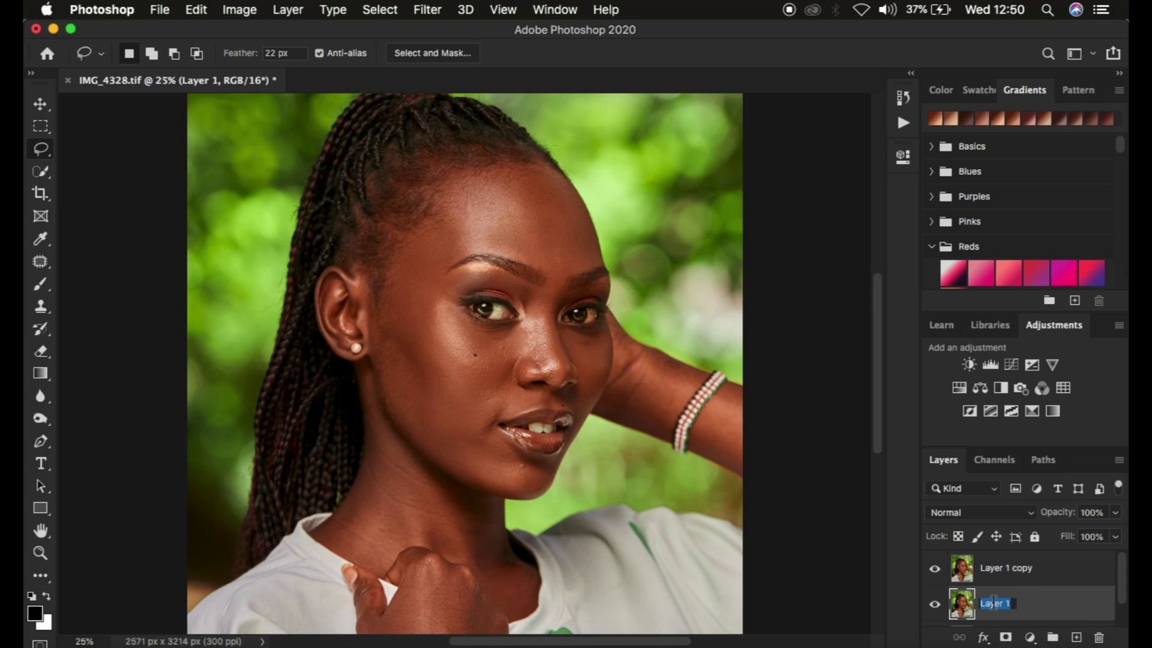
pyautogui.write('low freq')
pyautogui.press('Return')
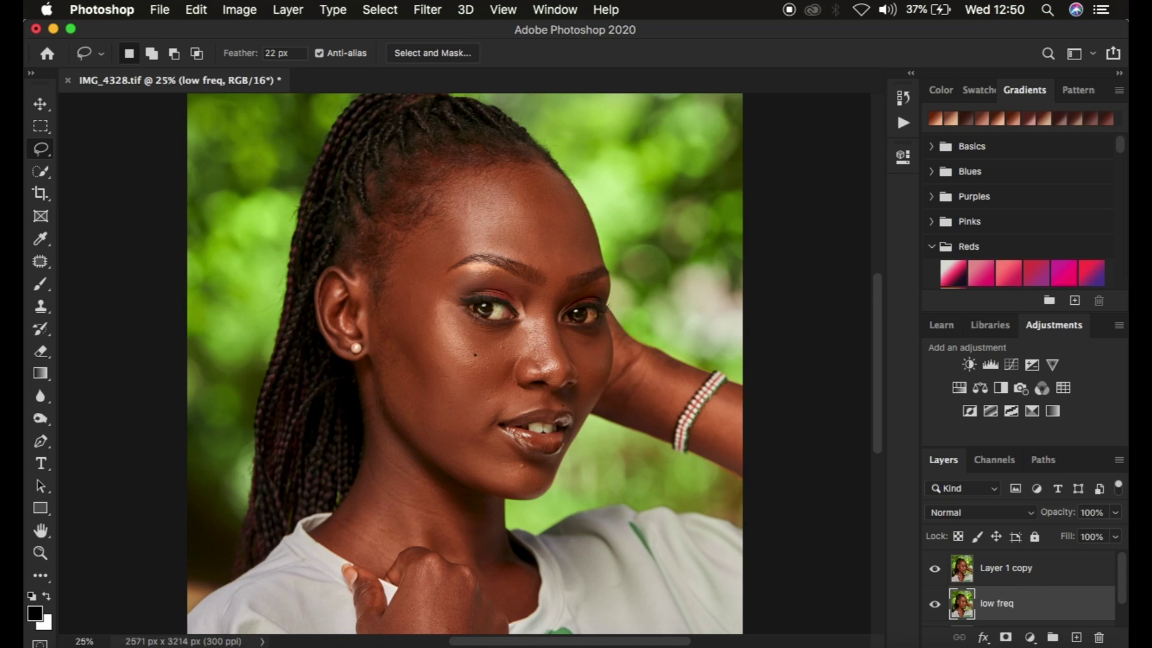
pyautogui.doubleClick(984, 567)
pyautogui.write('h')
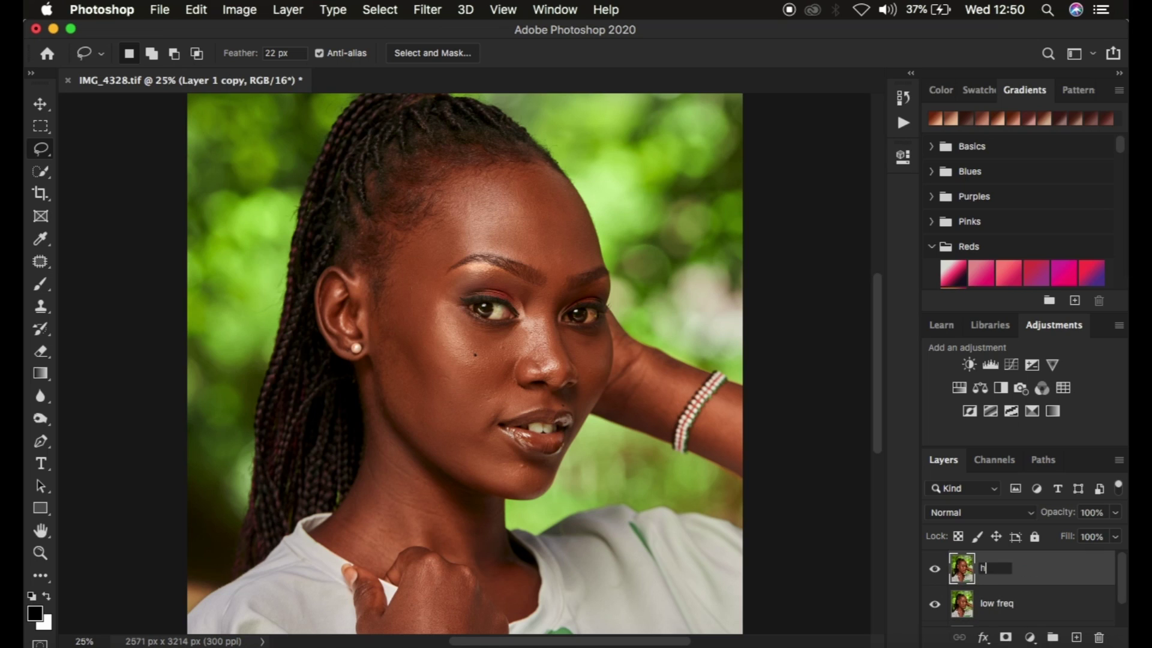
pyautogui.write('igh freq')
pyautogui.press('Return')
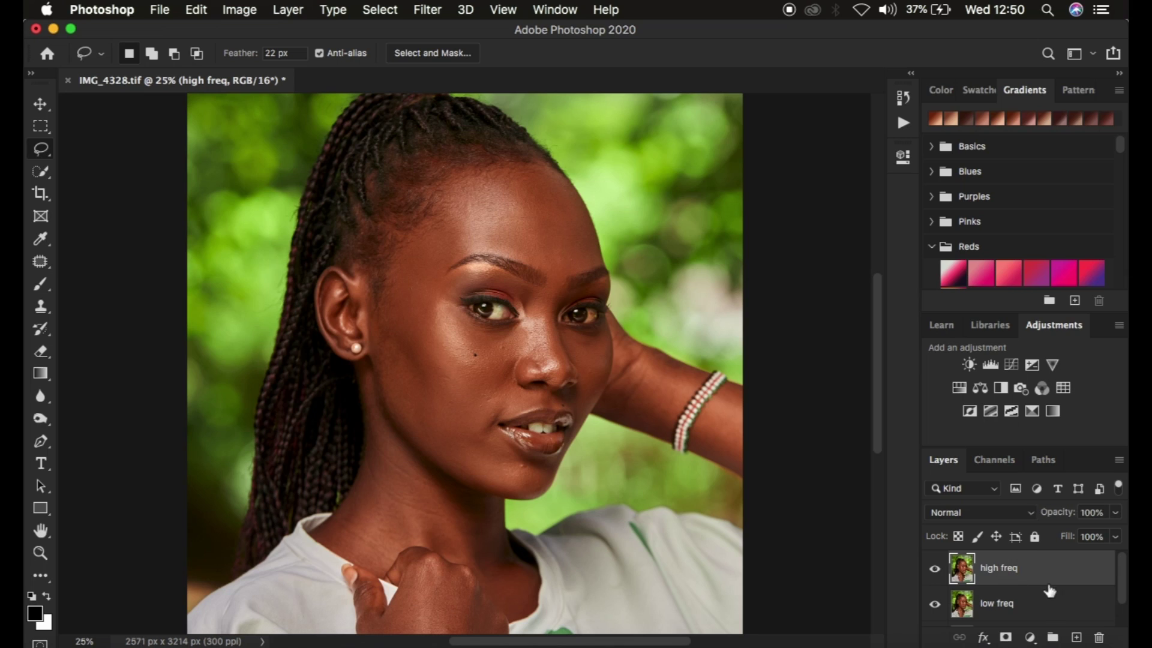
# - Hide the high freq layer and start a Gaussian Blur on the low freq layer with the radius at 0.1 pixels
pyautogui.click(1058, 609)
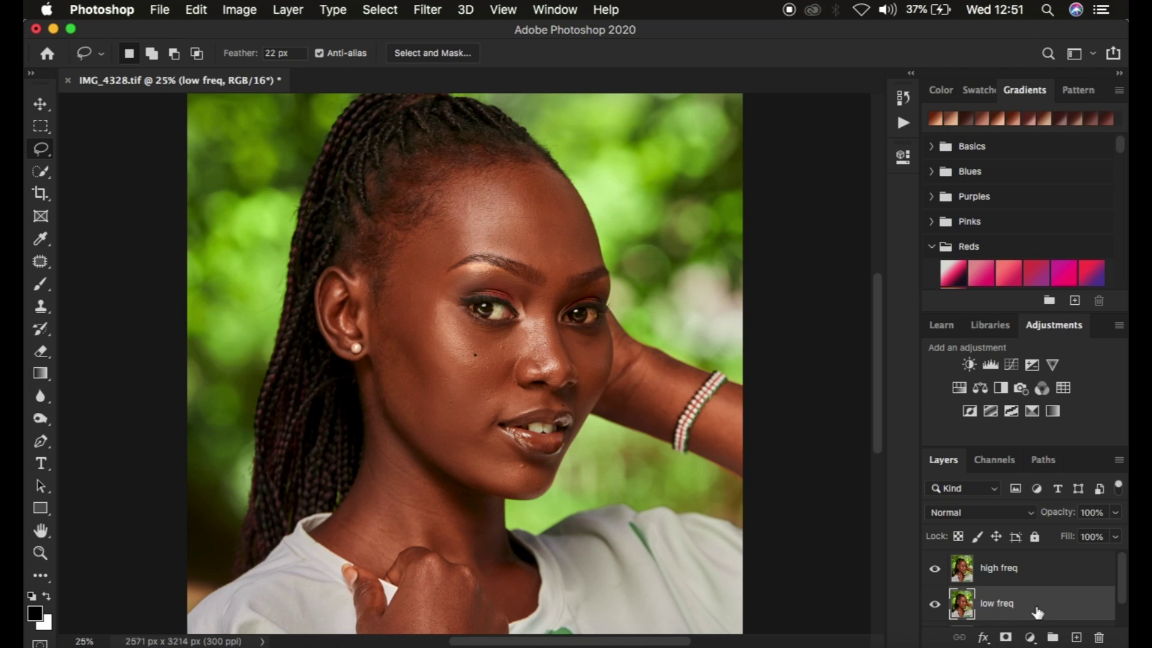
pyautogui.click(935, 568)
pyautogui.click(429, 12)
pyautogui.moveTo(478, 216)
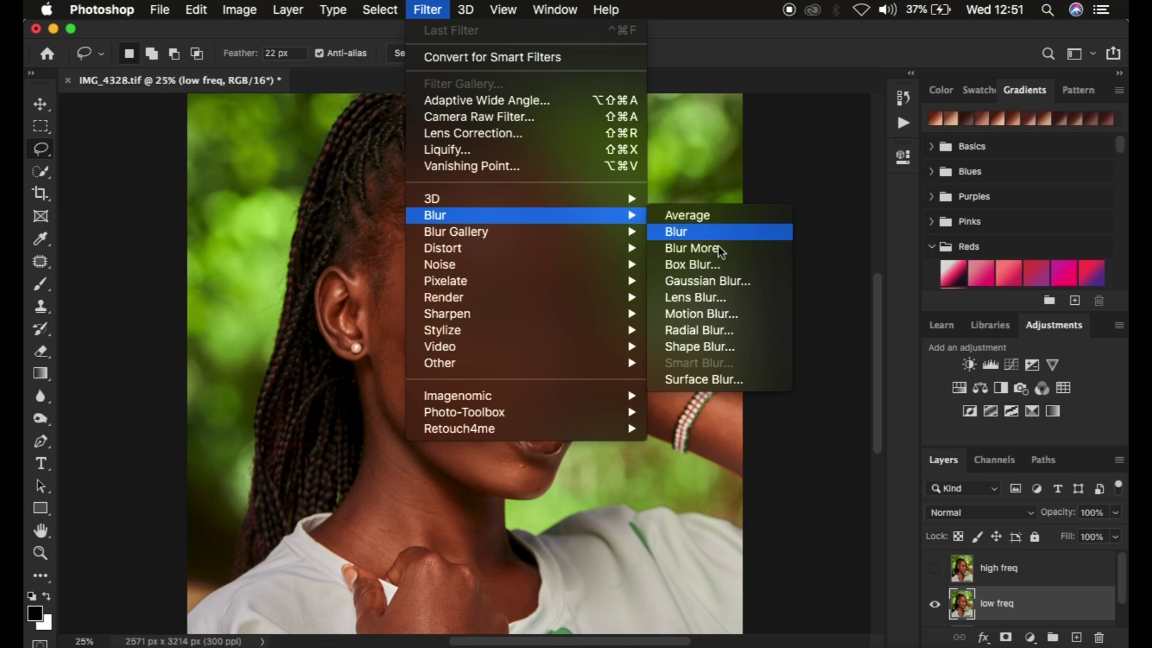
pyautogui.click(707, 282)
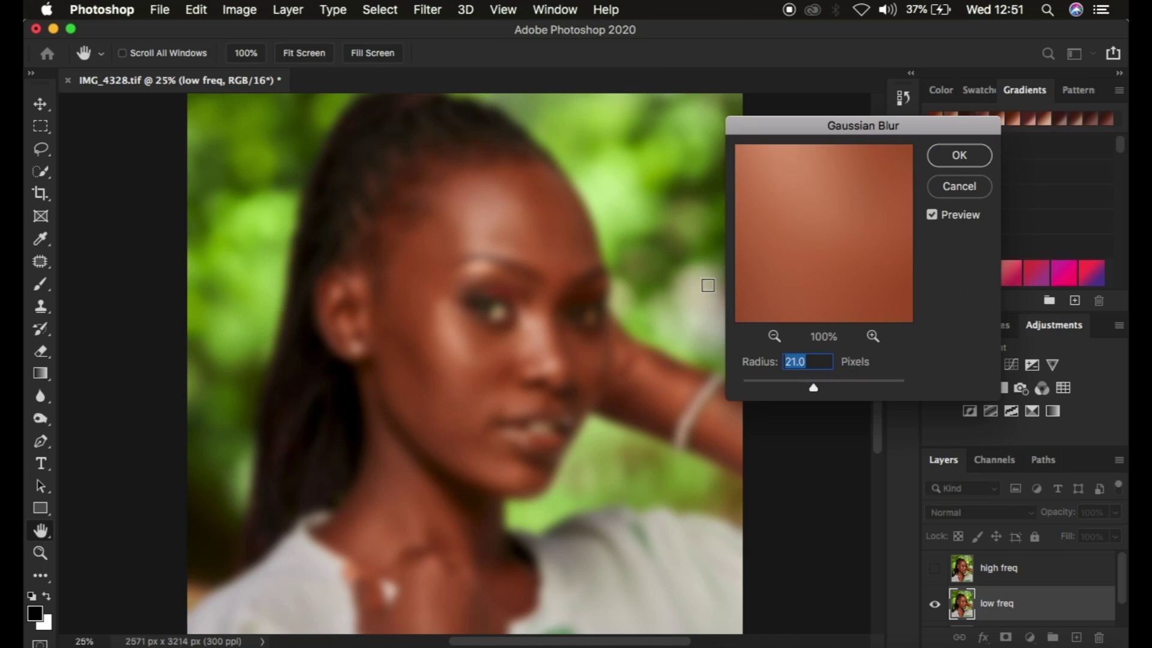
pyautogui.moveTo(813, 389); pyautogui.dragTo(674, 381)
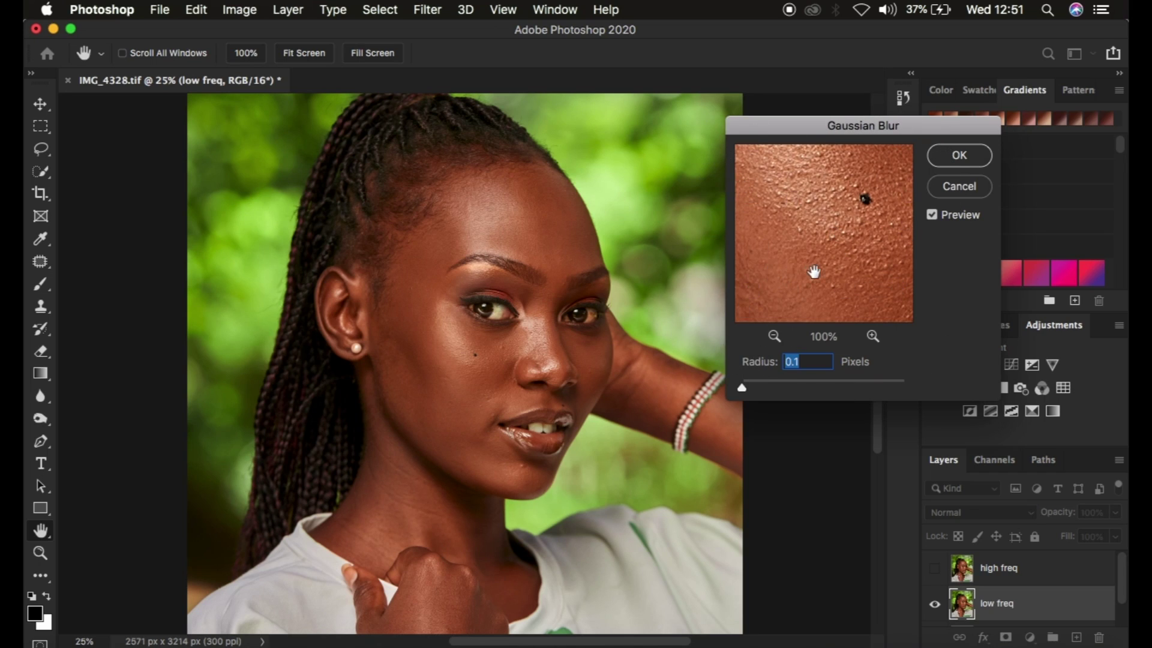
# - Examine the skin texture around the eyes and nose in the Gaussian Blur preview at different magnifications
pyautogui.click(774, 336)
pyautogui.moveTo(895, 182); pyautogui.dragTo(823, 274)
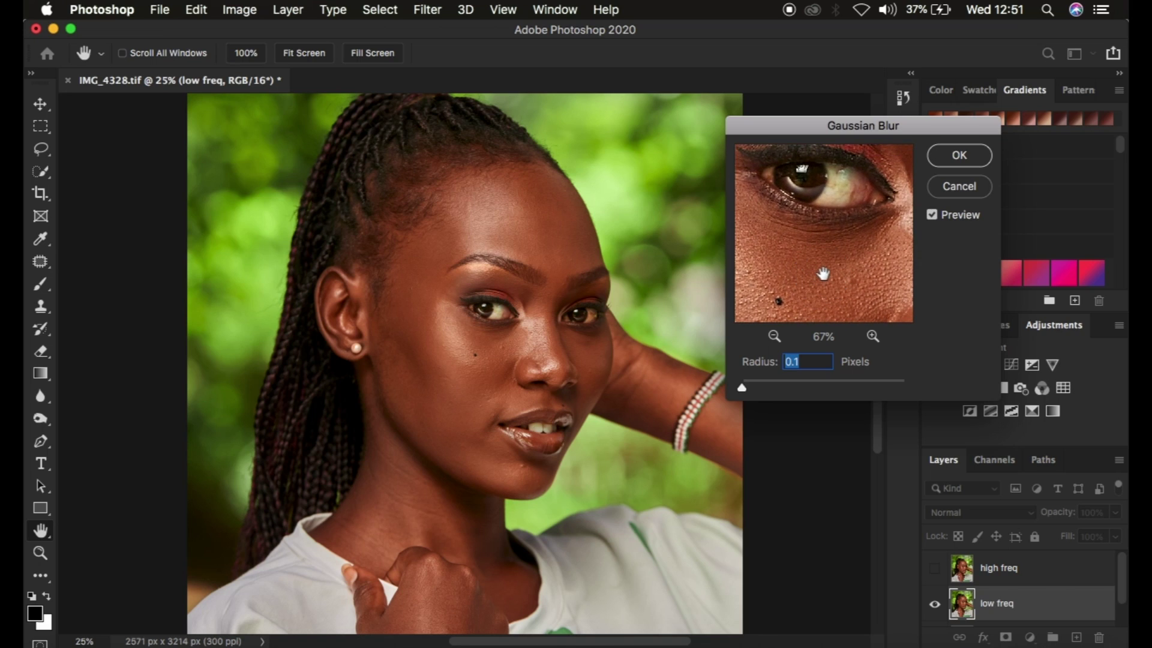
pyautogui.moveTo(850, 202); pyautogui.dragTo(805, 295)
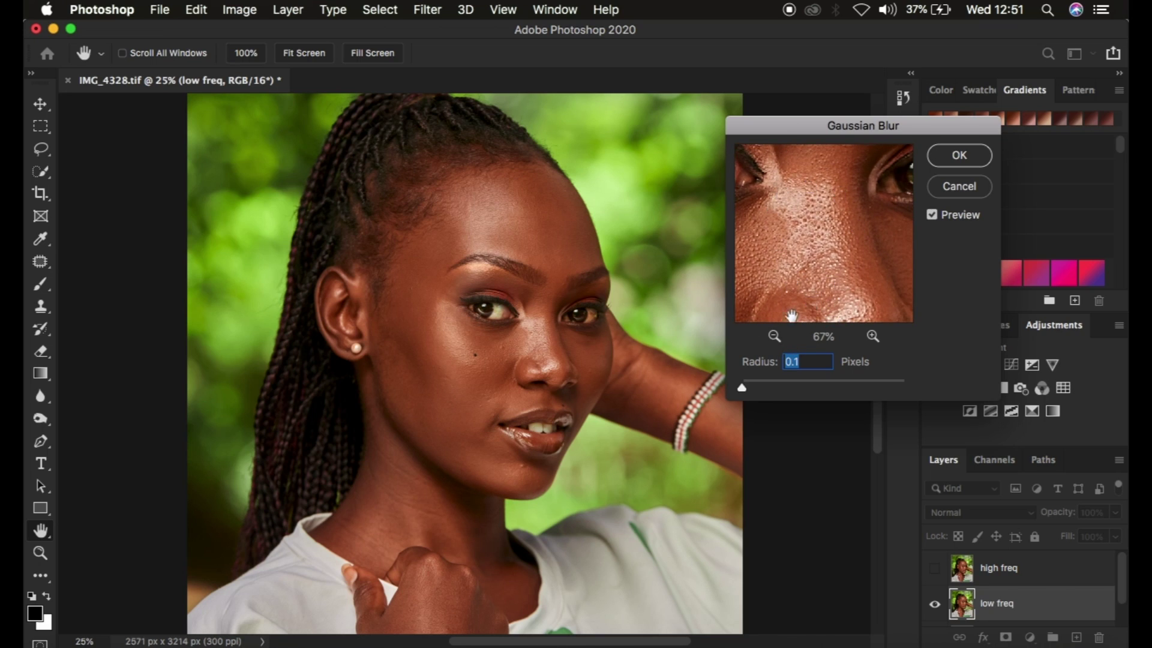
pyautogui.click(775, 336)
pyautogui.click(775, 336)
pyautogui.click(775, 336)
pyautogui.click(873, 336)
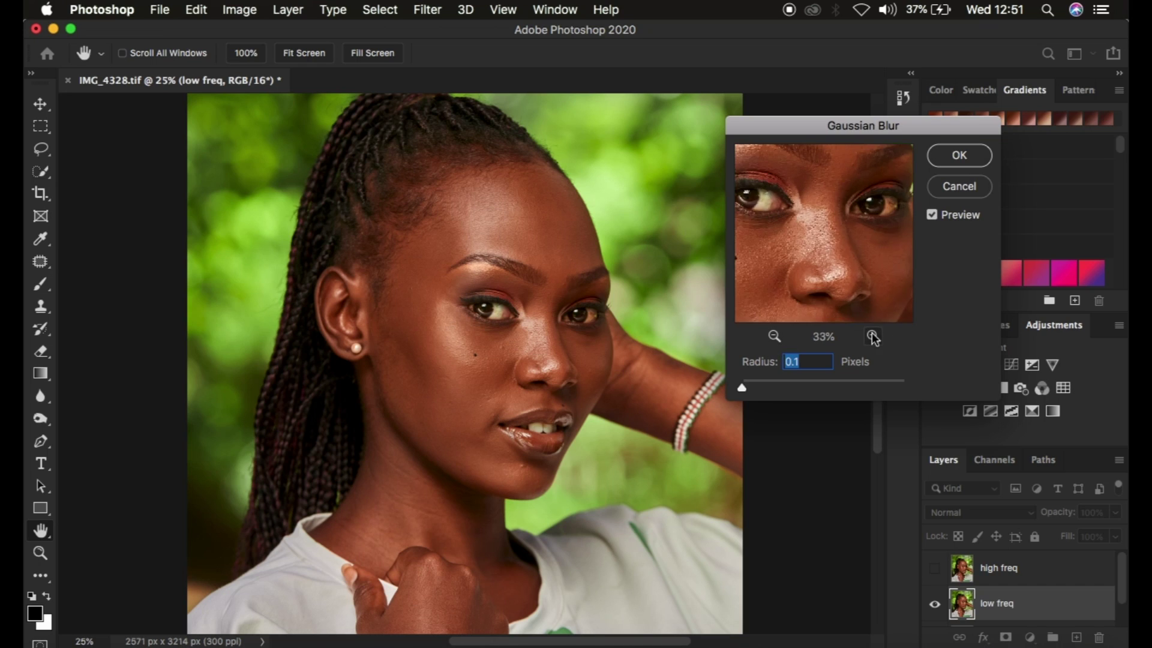
pyautogui.click(873, 336)
pyautogui.click(873, 337)
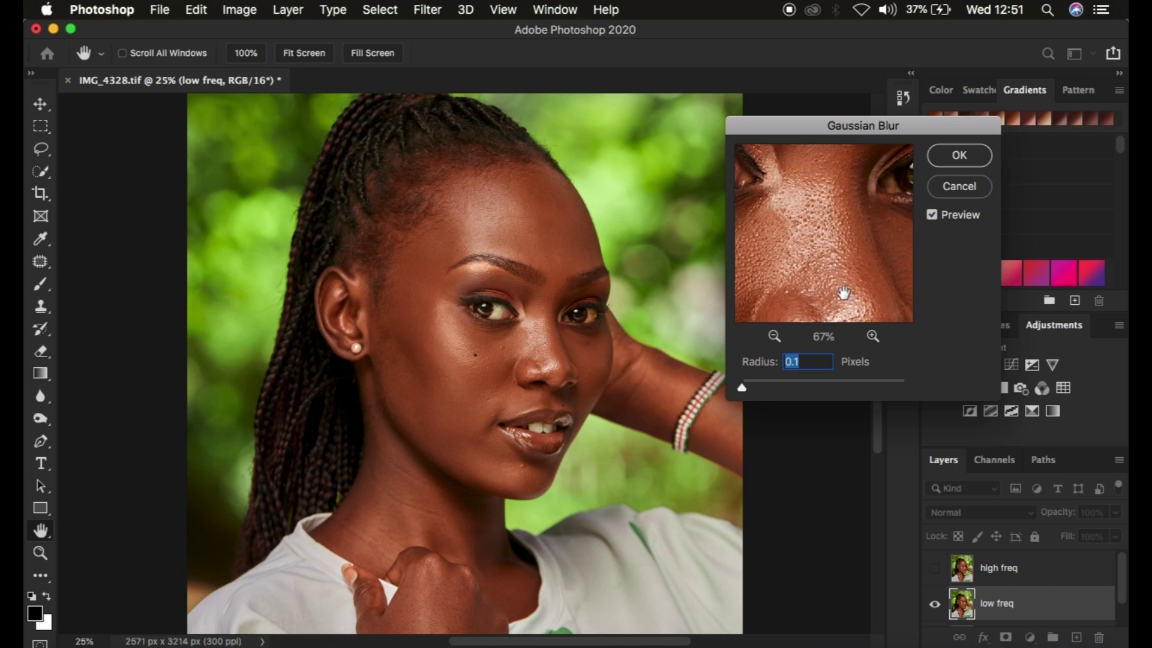
pyautogui.moveTo(828, 268); pyautogui.dragTo(828, 255)
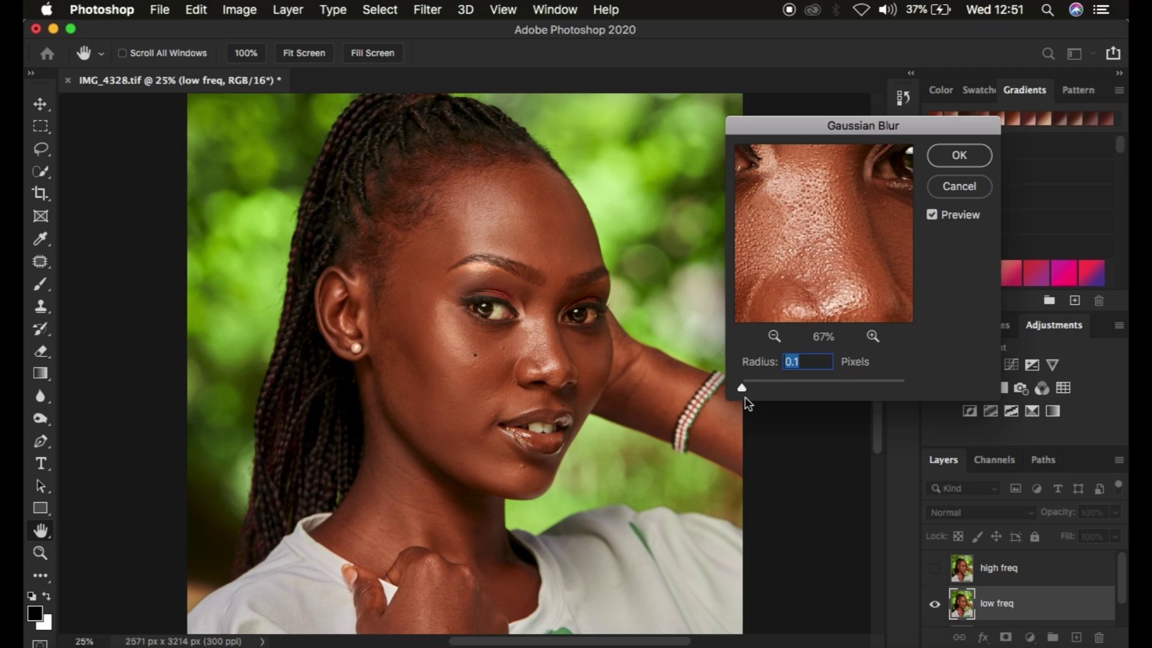
# - Raise the Gaussian Blur radius to 7.0 pixels, checking the facial detail, and apply it to the low freq layer
pyautogui.moveTo(742, 389); pyautogui.dragTo(792, 395)
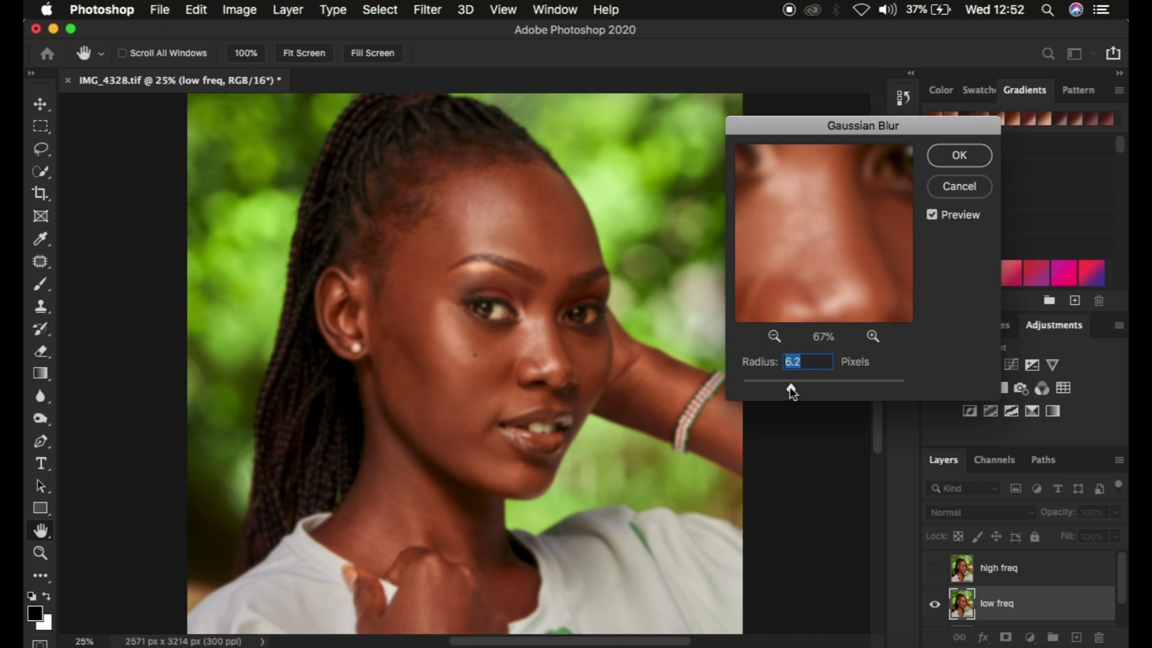
pyautogui.moveTo(792, 389); pyautogui.dragTo(793, 390)
pyautogui.moveTo(812, 237); pyautogui.dragTo(812, 183)
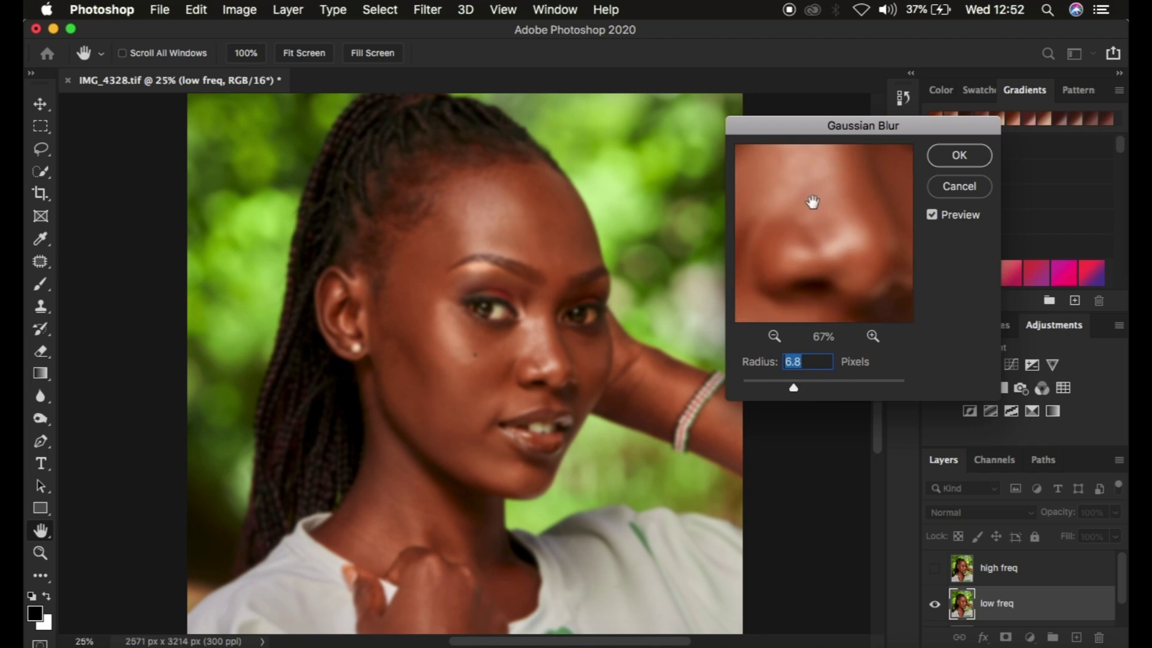
pyautogui.click(774, 336)
pyautogui.click(813, 221)
pyautogui.click(810, 198)
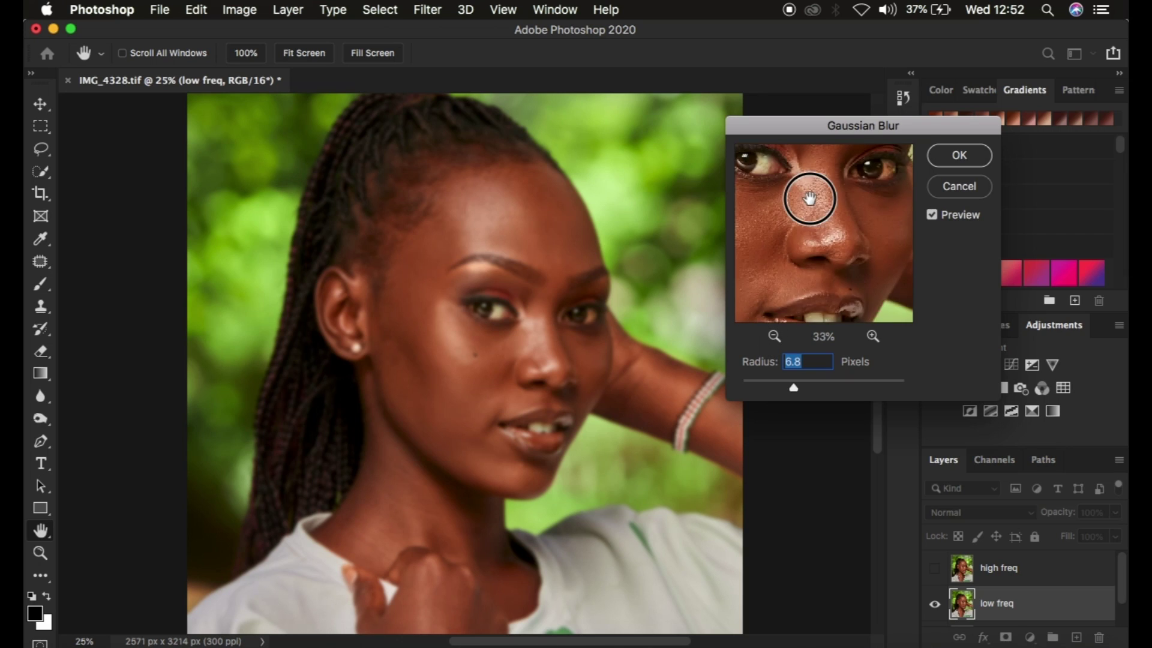
pyautogui.moveTo(810, 198); pyautogui.dragTo(813, 271)
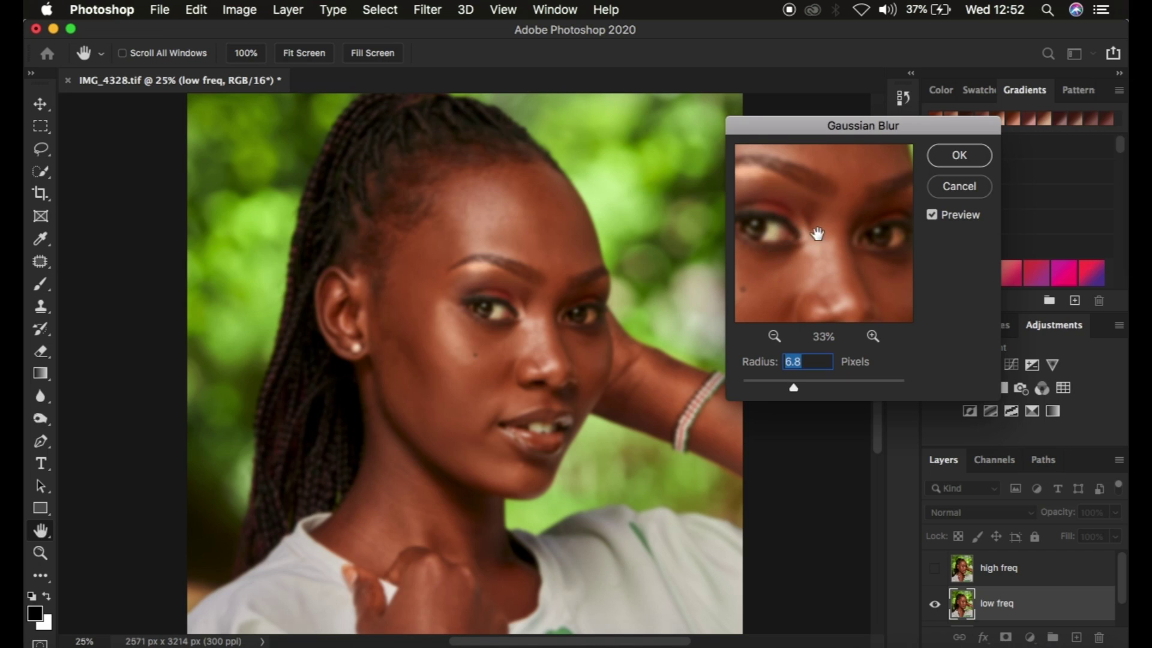
pyautogui.click(794, 388)
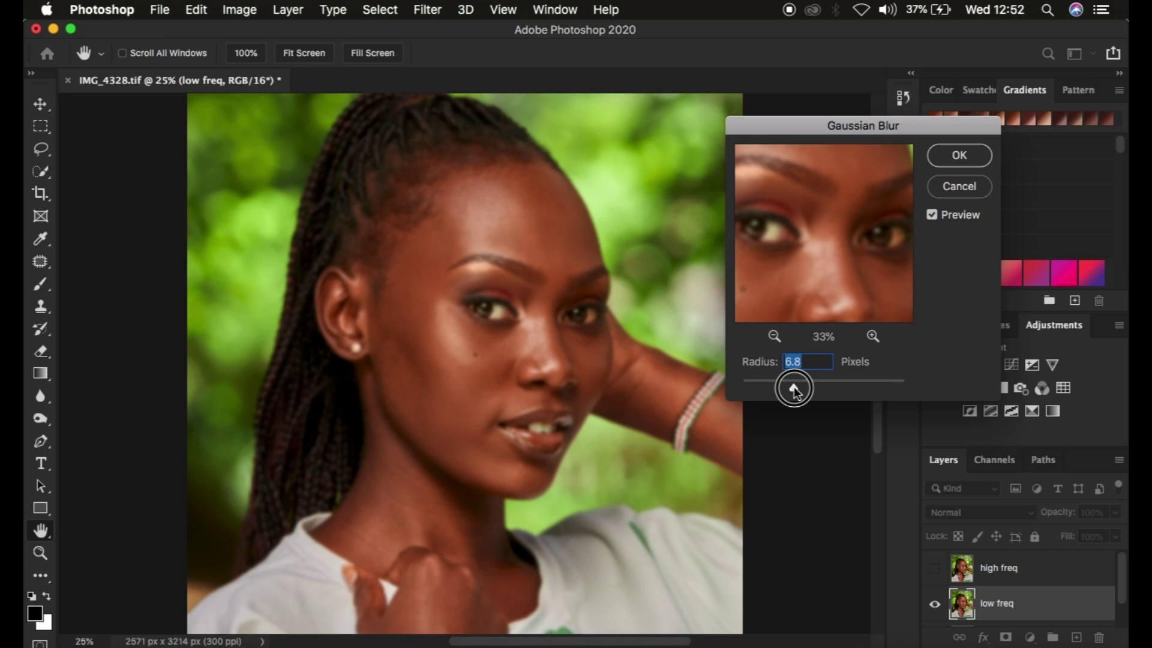
pyautogui.moveTo(794, 388); pyautogui.dragTo(795, 388)
pyautogui.moveTo(814, 258); pyautogui.dragTo(815, 195)
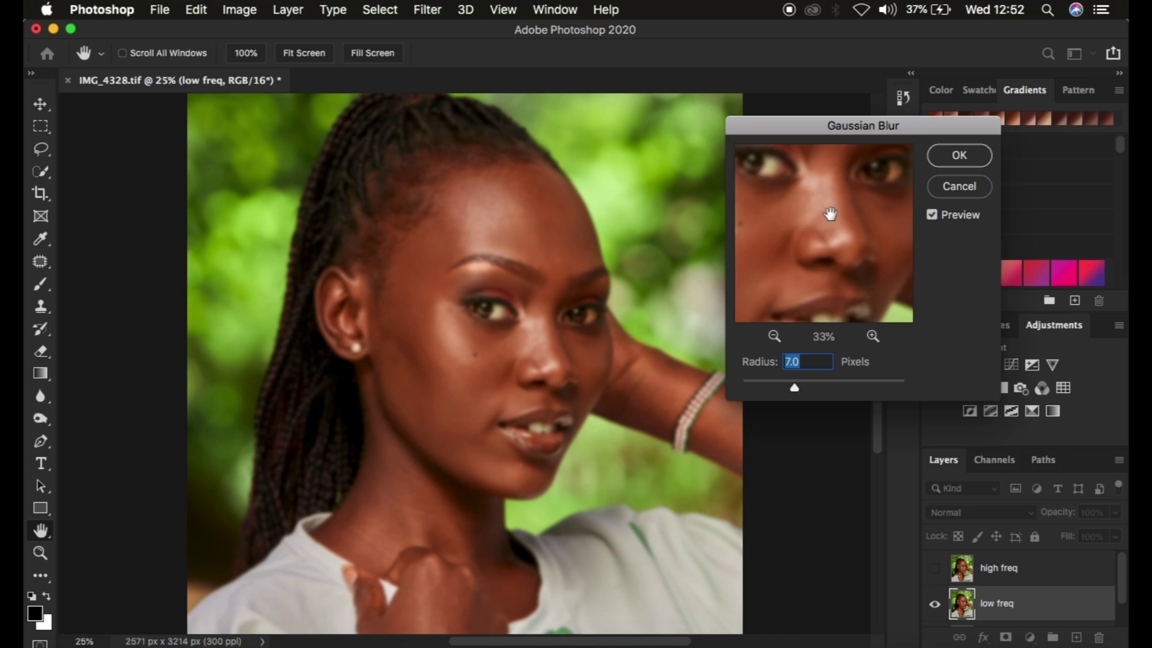
pyautogui.click(947, 155)
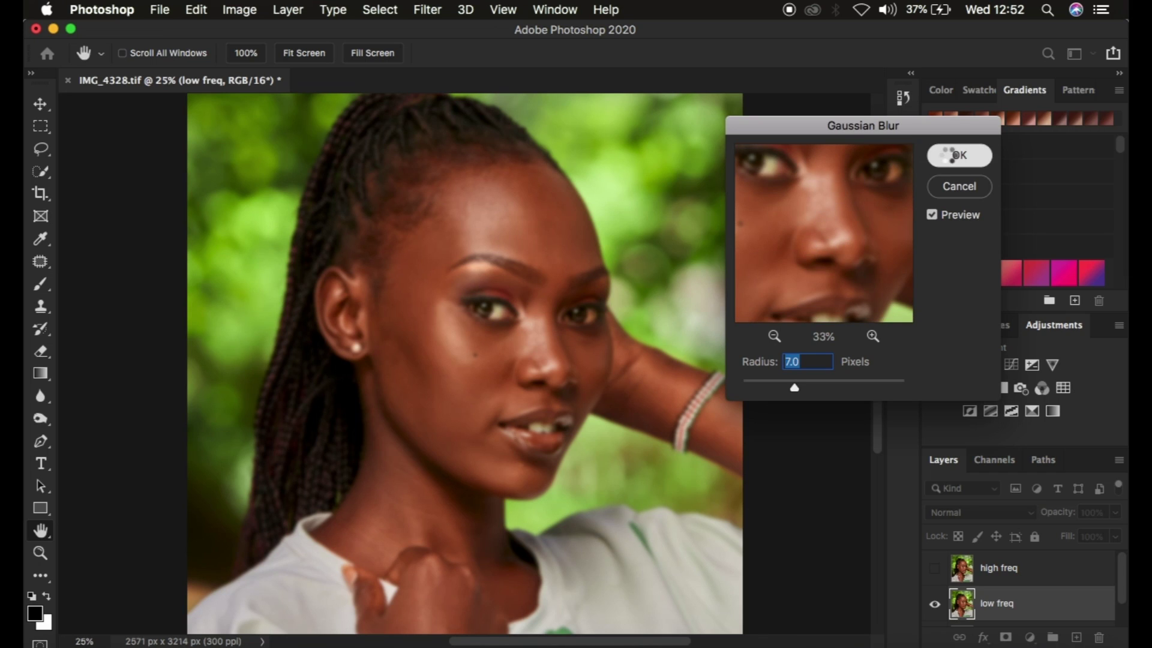
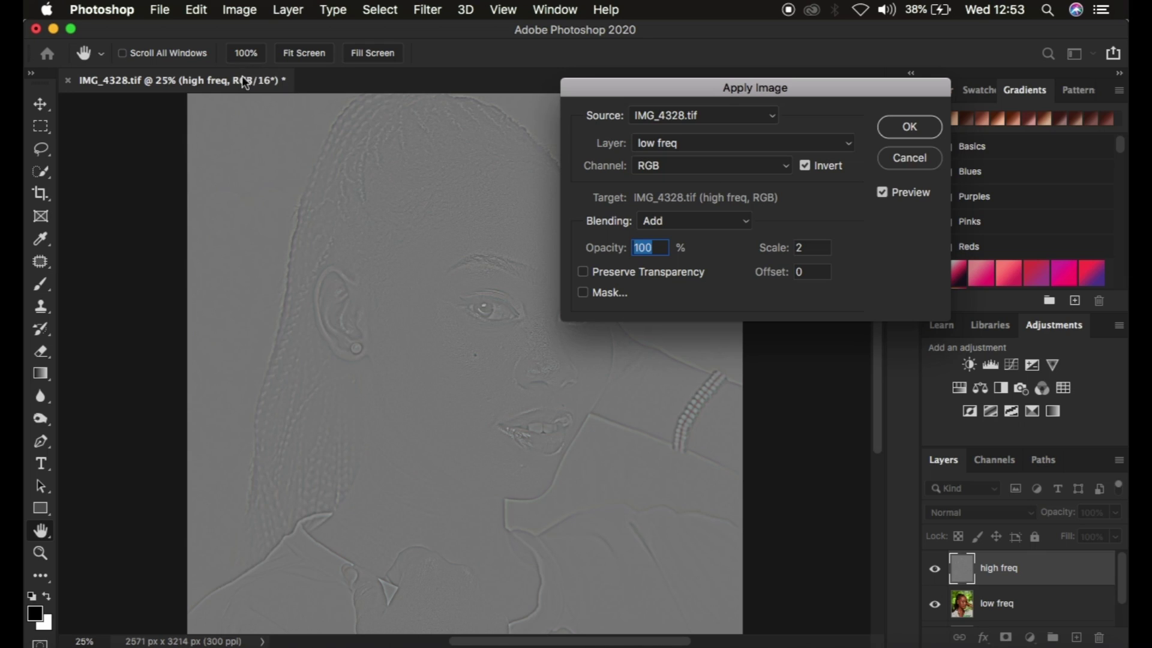
# - Try Apply Image on the high freq layer with Invert off, Subtract blending, scale 2 and offset 128
pyautogui.click(804, 165)
pyautogui.click(738, 144)
pyautogui.click(714, 178)
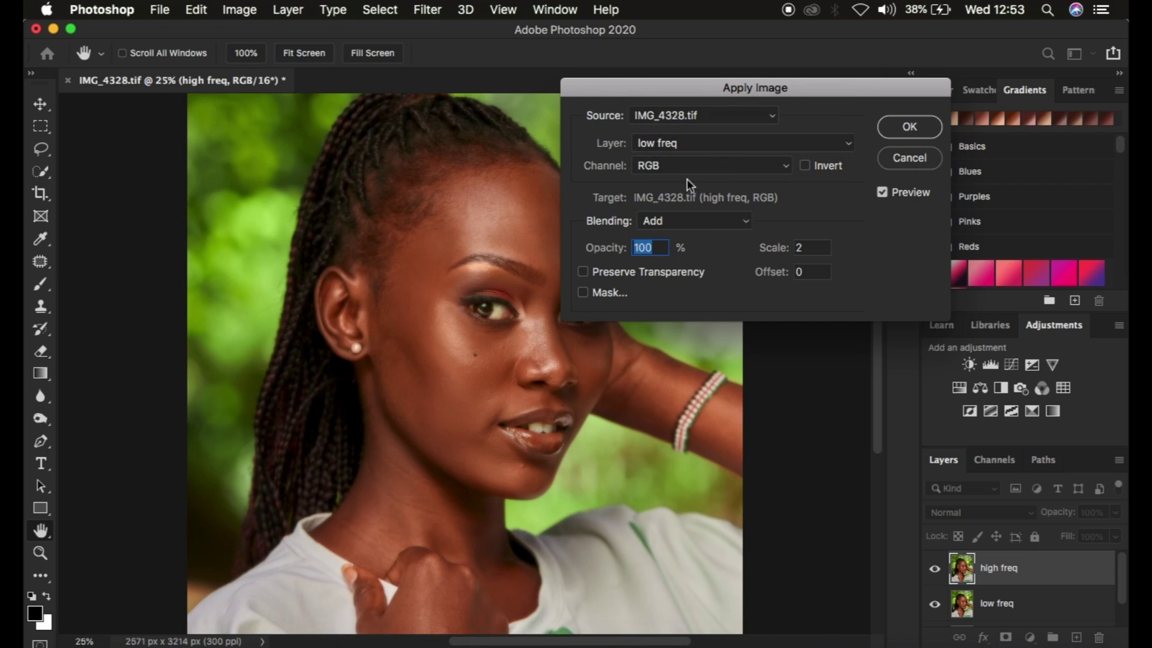
pyautogui.click(680, 173)
pyautogui.click(680, 174)
pyautogui.click(690, 222)
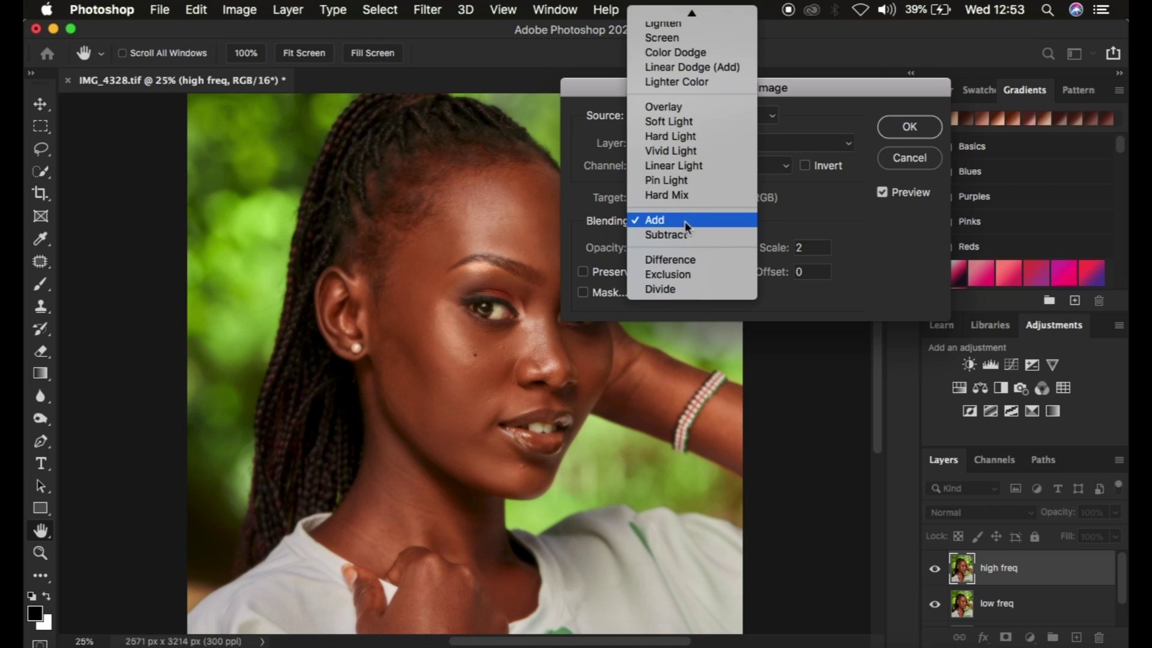
pyautogui.click(680, 236)
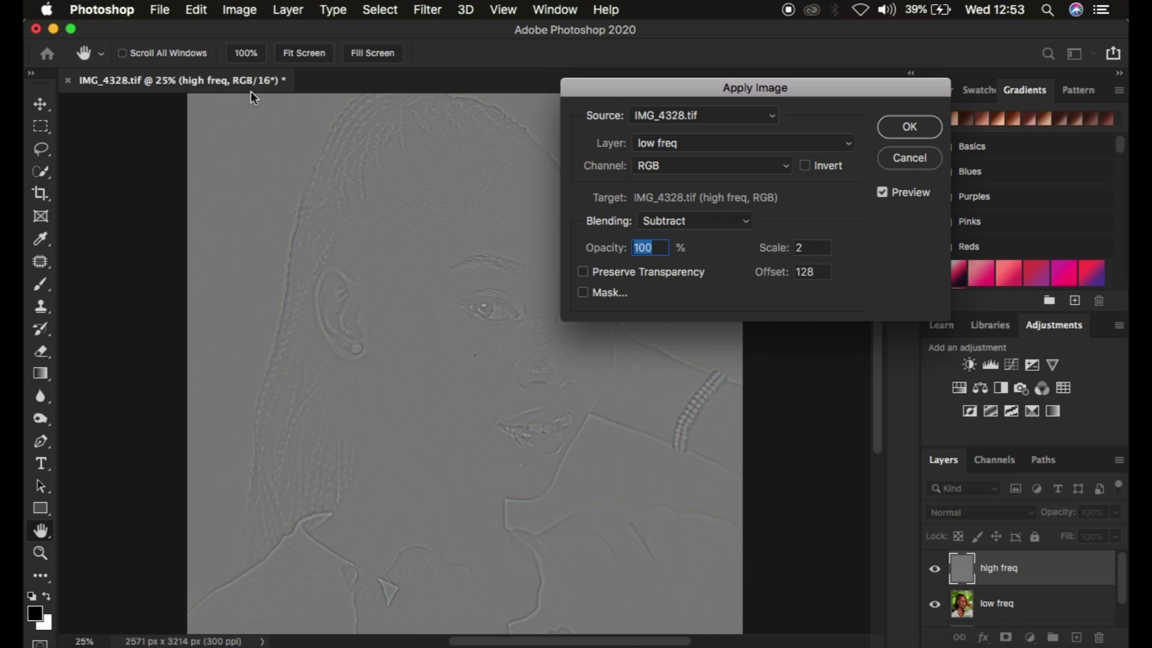
# - Apply the low freq layer's RGB channel to the high freq layer with Invert on, Add blending, scale 2 and offset 0
pyautogui.click(679, 144)
pyautogui.click(676, 144)
pyautogui.click(674, 165)
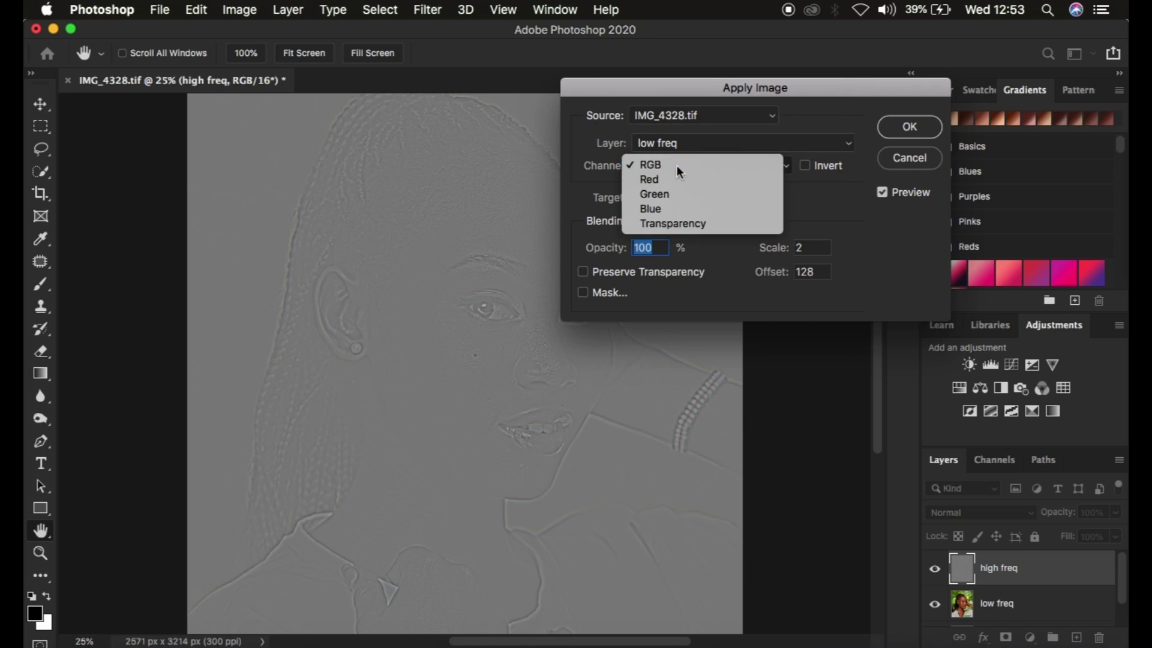
pyautogui.click(678, 165)
pyautogui.click(689, 227)
pyautogui.click(675, 203)
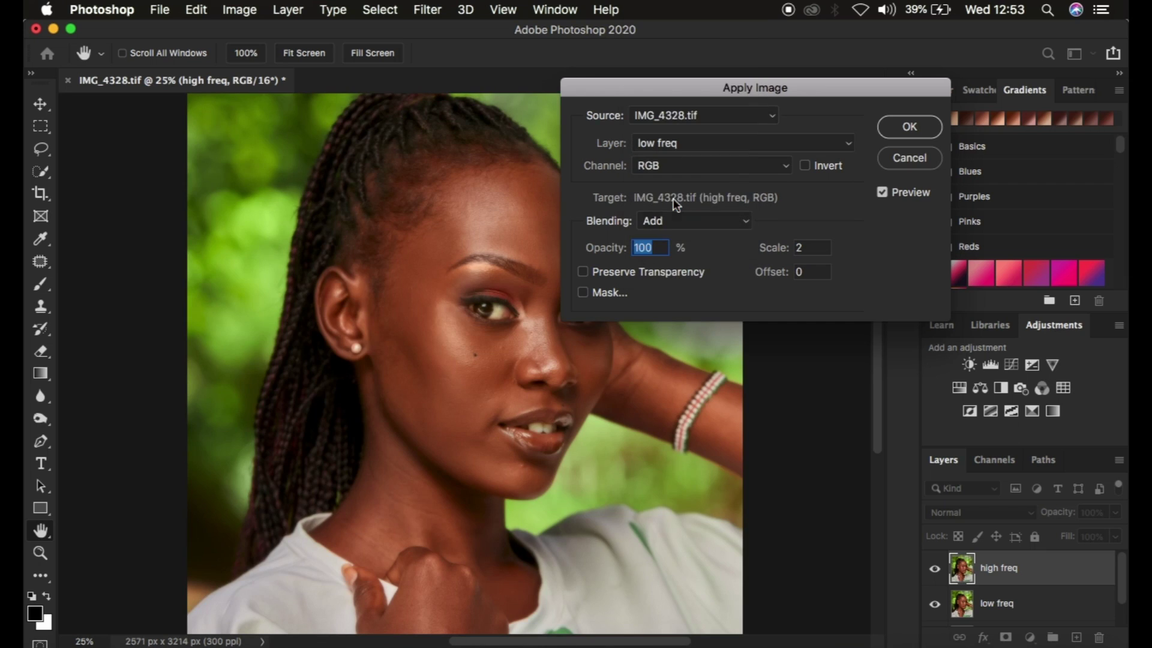
pyautogui.click(805, 166)
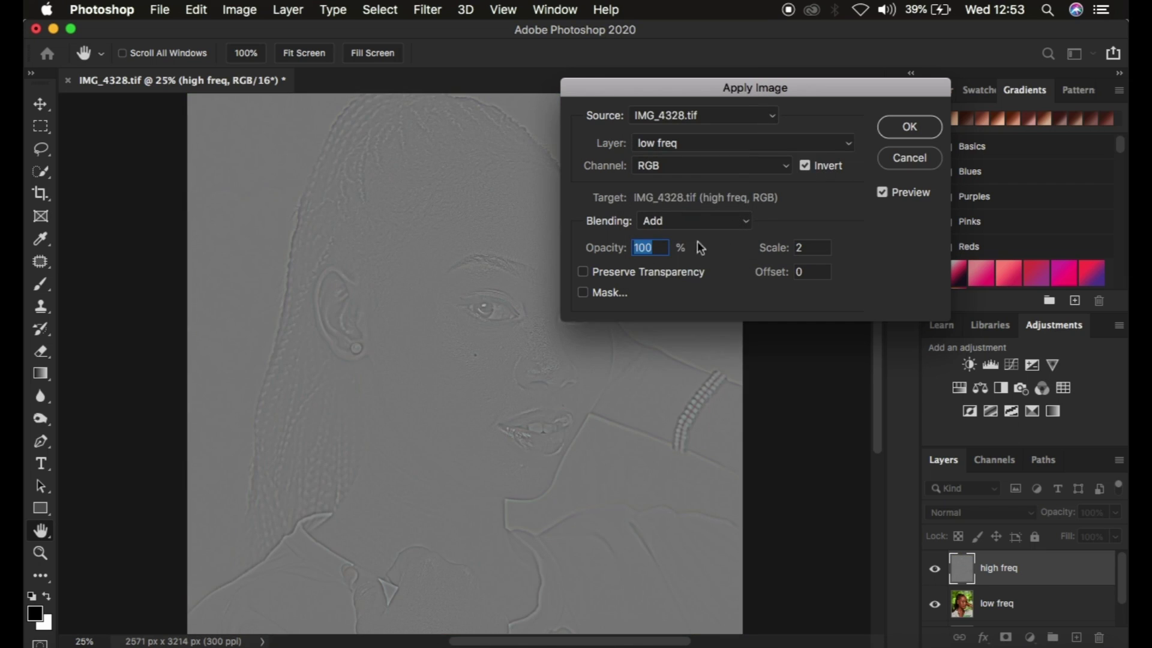
pyautogui.click(904, 129)
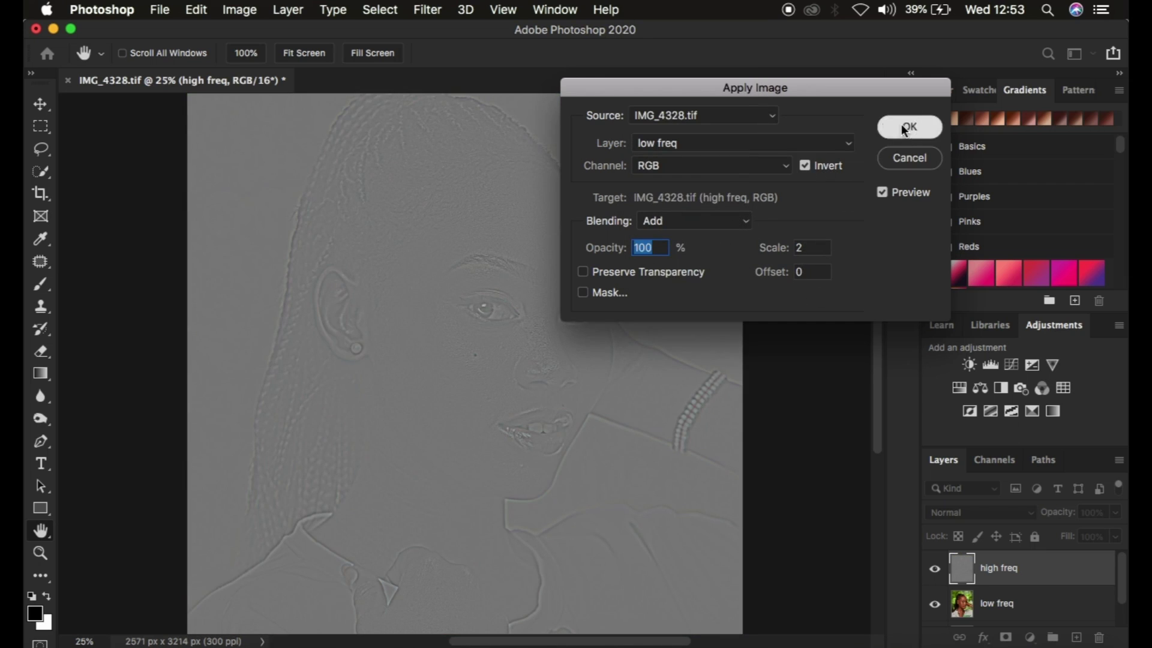
# - Set the high freq layer's blend mode to Linear Light and group it with the low freq layer, leaving the group expanded
pyautogui.click(957, 511)
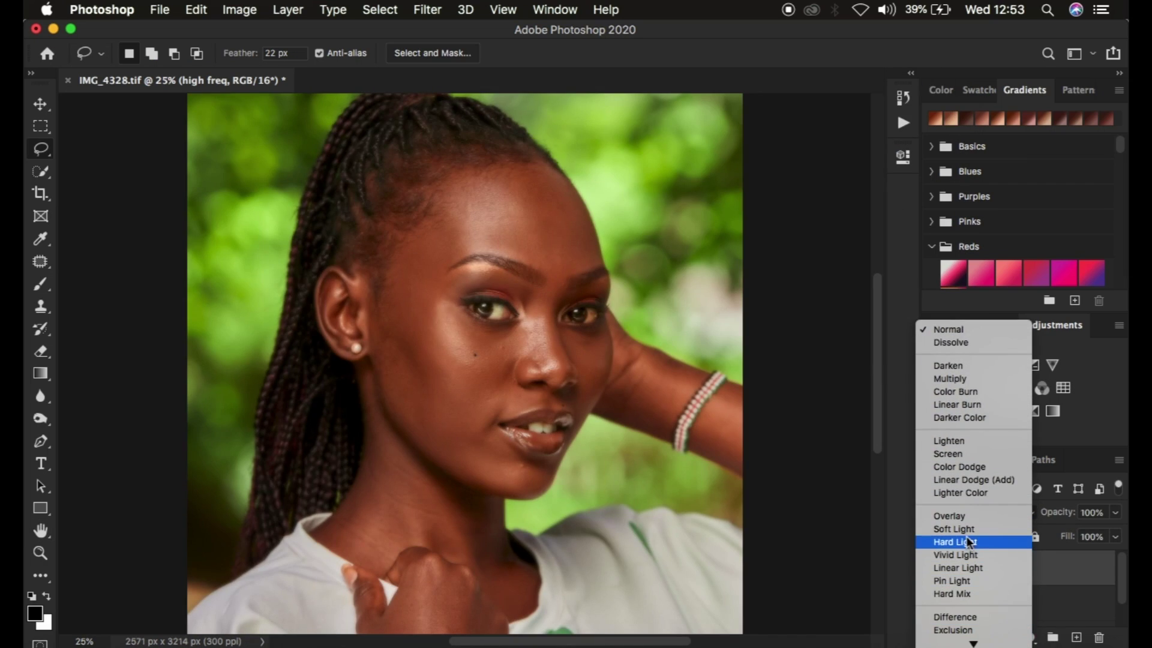
pyautogui.click(967, 567)
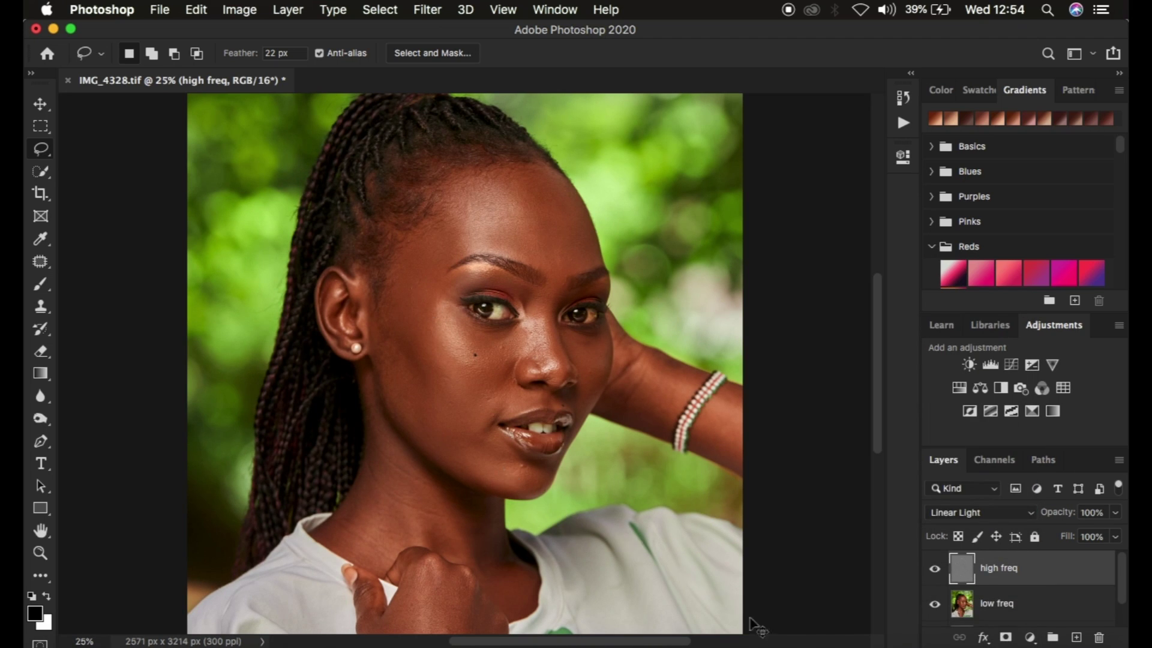
pyautogui.keyDown('shift'); pyautogui.click(1038, 607); pyautogui.keyUp('shift')
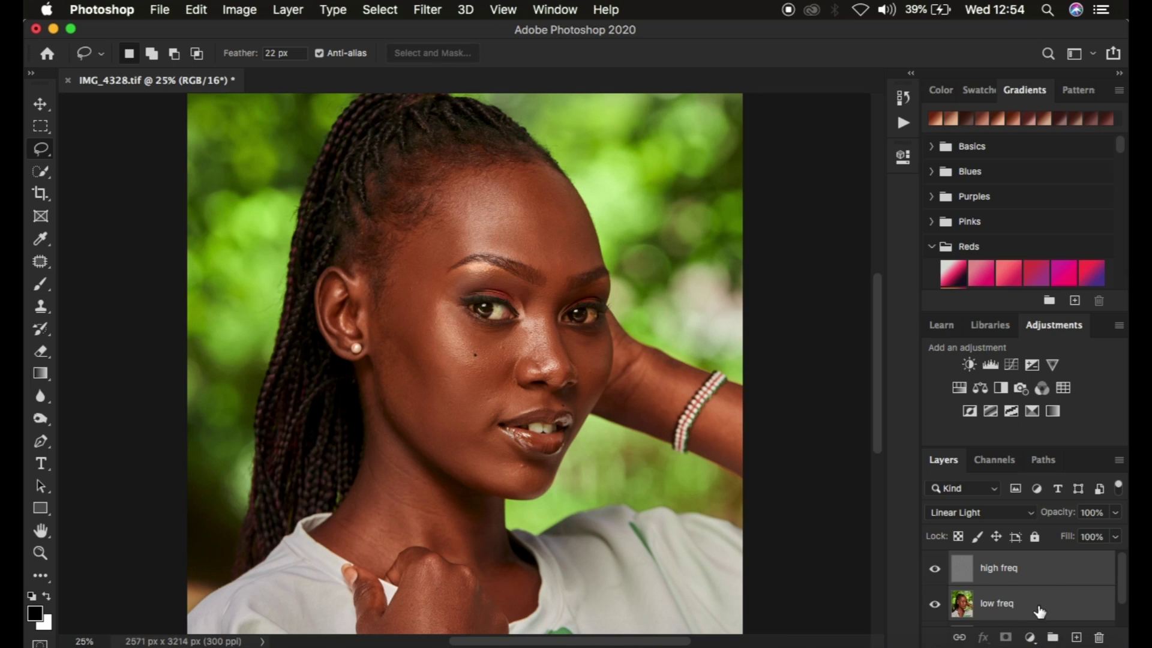
pyautogui.press('super+g')
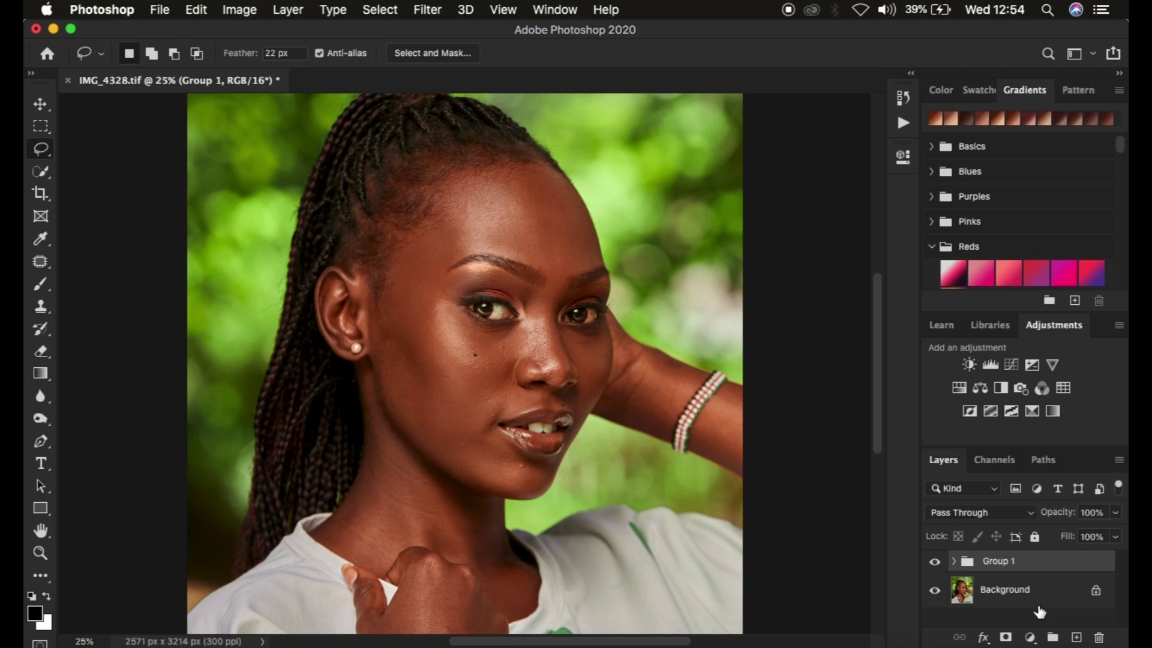
pyautogui.click(954, 562)
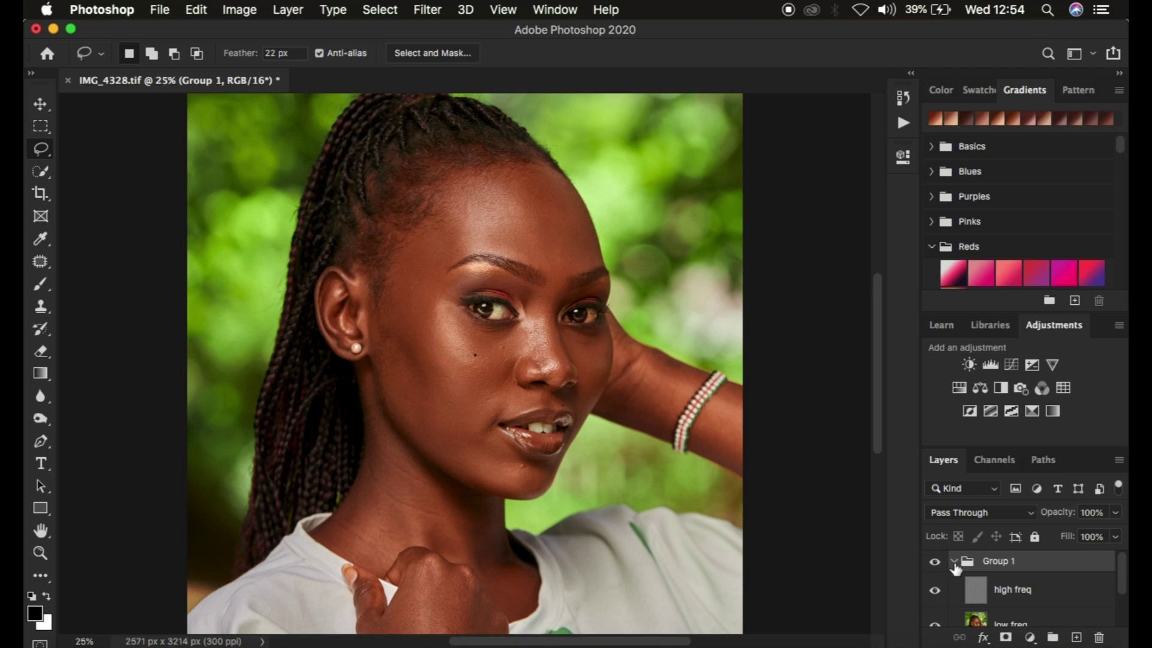
# - Switch to the Mixer Brush tool, review its brush size and hardness, and clean the brush
pyautogui.scroll(-2, 1071, 597)
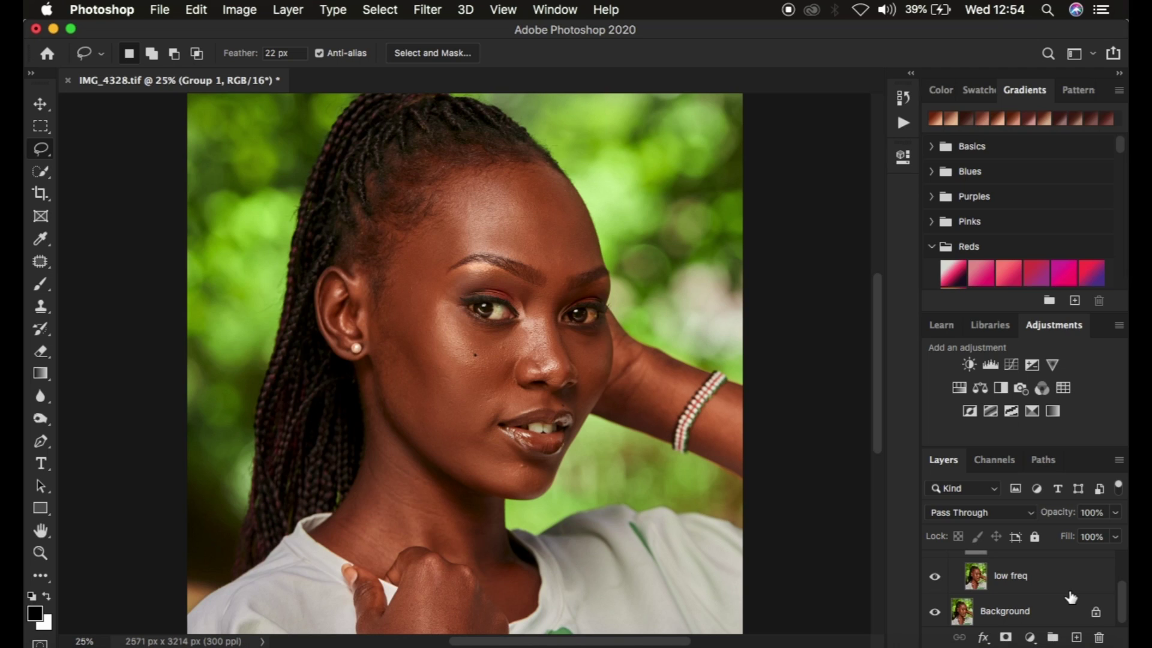
pyautogui.scroll(2, 1071, 597)
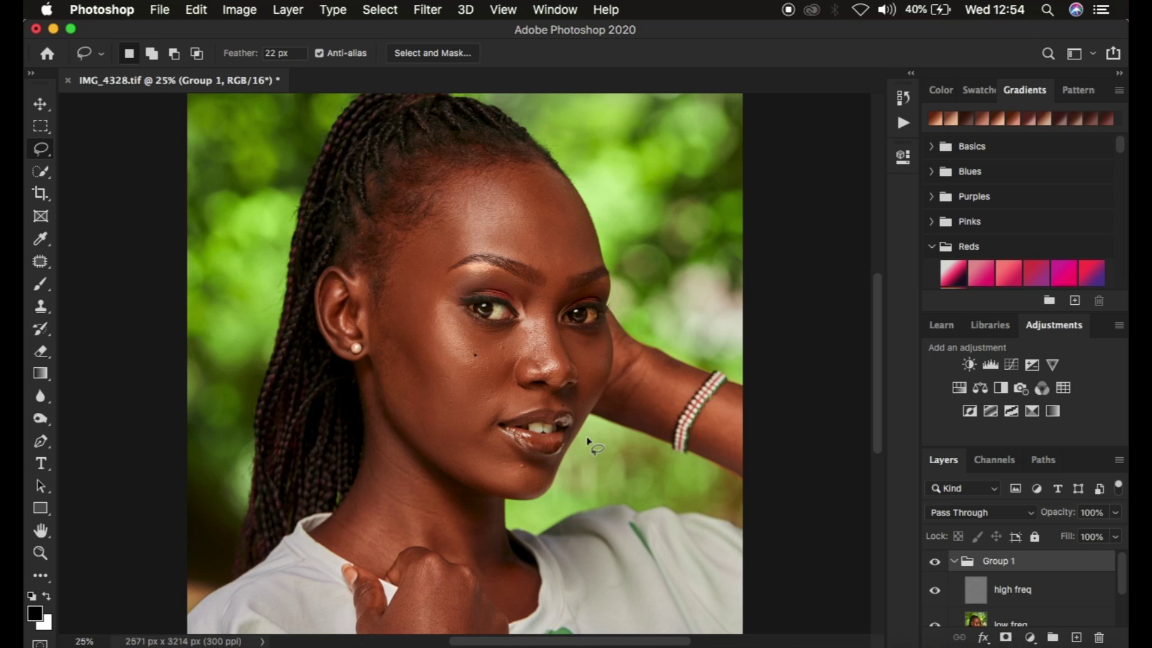
pyautogui.click(40, 284)
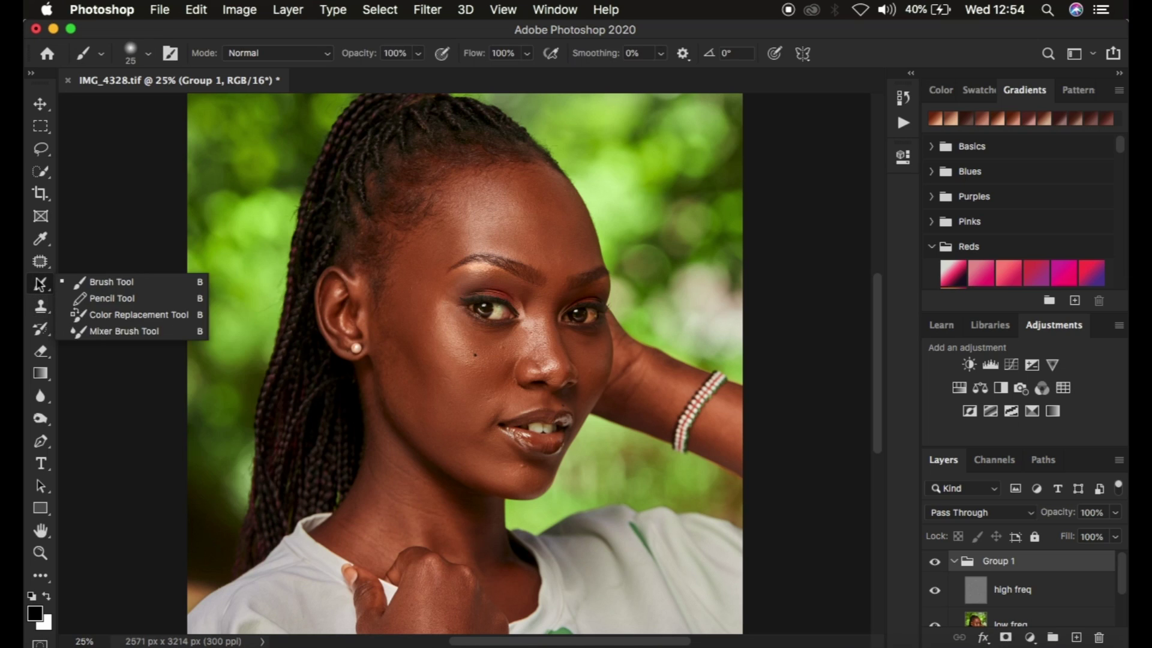
pyautogui.click(104, 332)
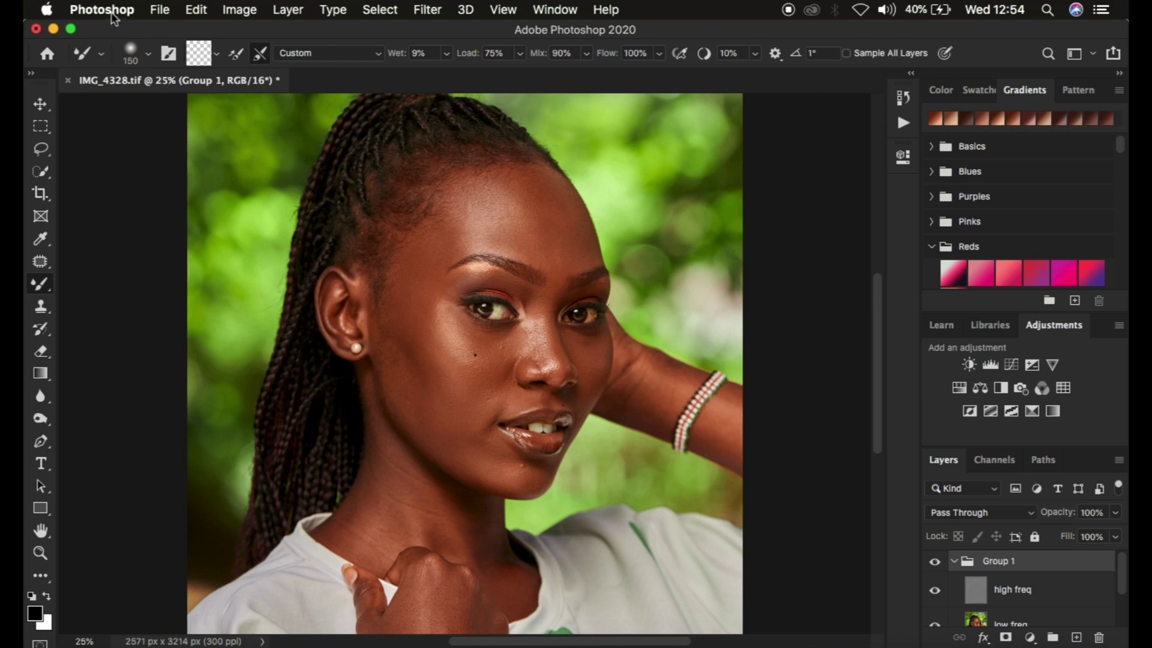
pyautogui.click(148, 55)
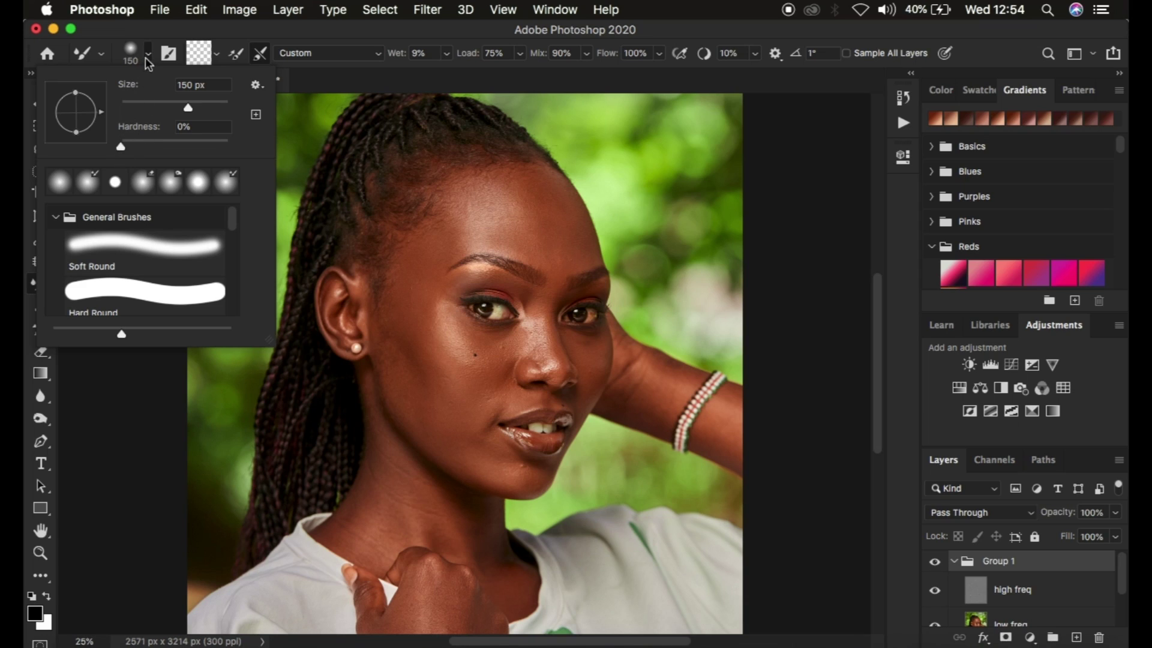
pyautogui.click(149, 55)
pyautogui.click(216, 55)
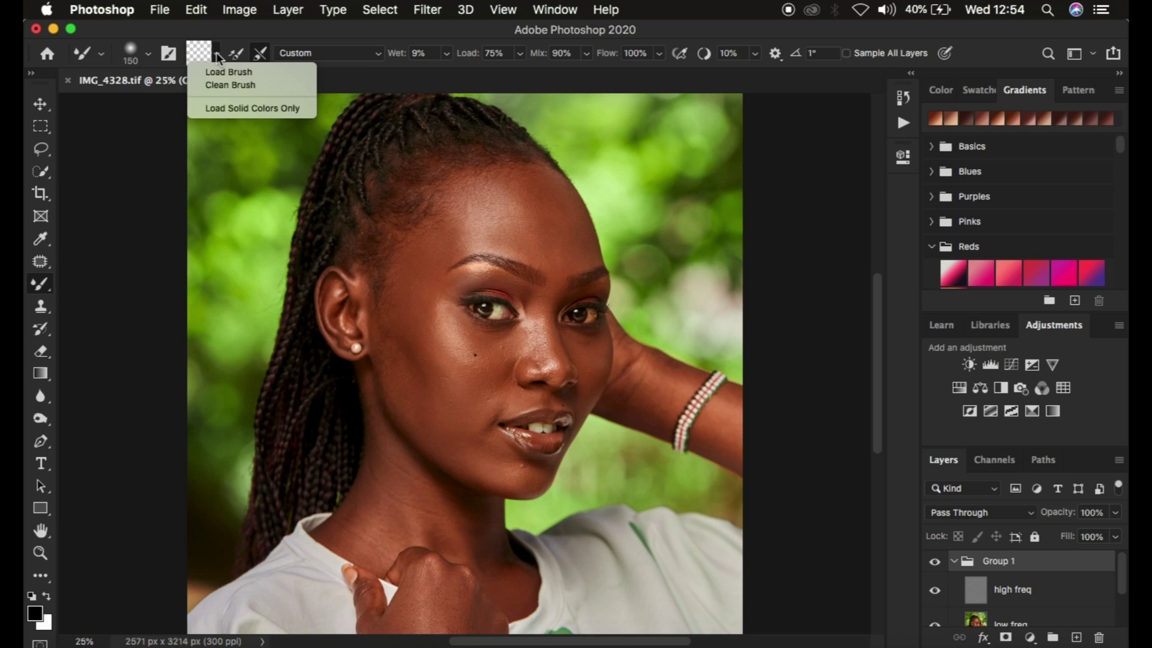
pyautogui.click(222, 84)
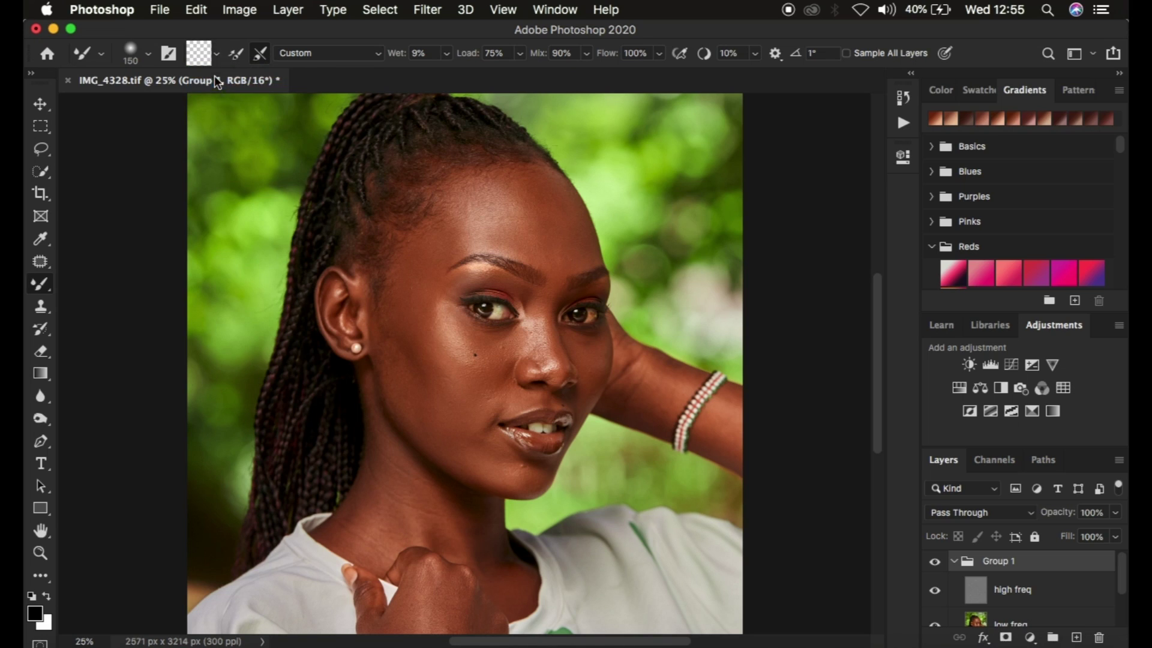
pyautogui.click(260, 54)
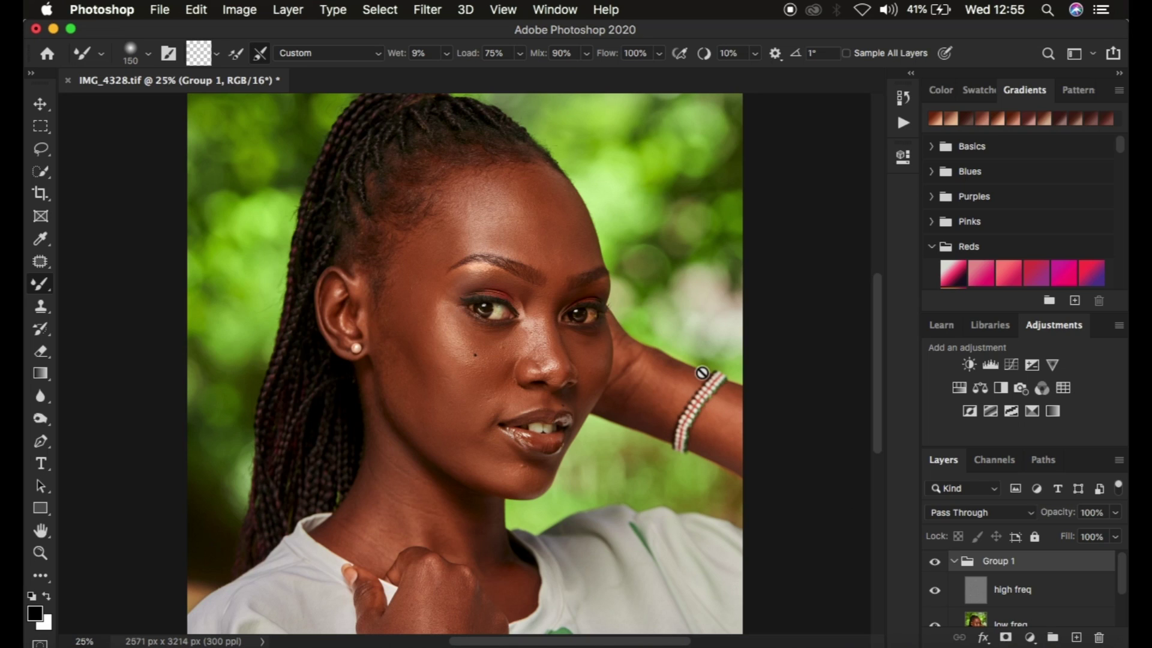
# - Select the low freq layer and enlarge the mixer brush to 300 px
pyautogui.click(1013, 624)
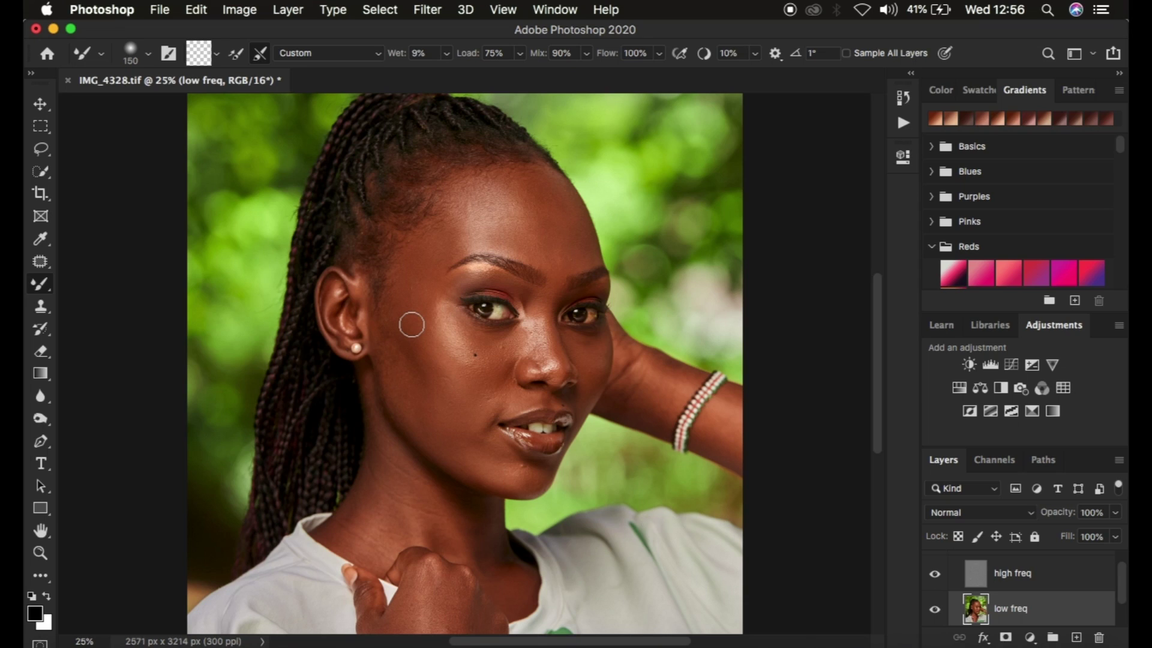
pyautogui.press('[')
pyautogui.press(']')
pyautogui.press(']')
pyautogui.press(']')
pyautogui.press(']')
pyautogui.press(']')
pyautogui.press(']')
pyautogui.press('[')
pyautogui.press('[')
pyautogui.press('[')
pyautogui.press('[')
pyautogui.press(']')
pyautogui.press(']')
pyautogui.press(']')
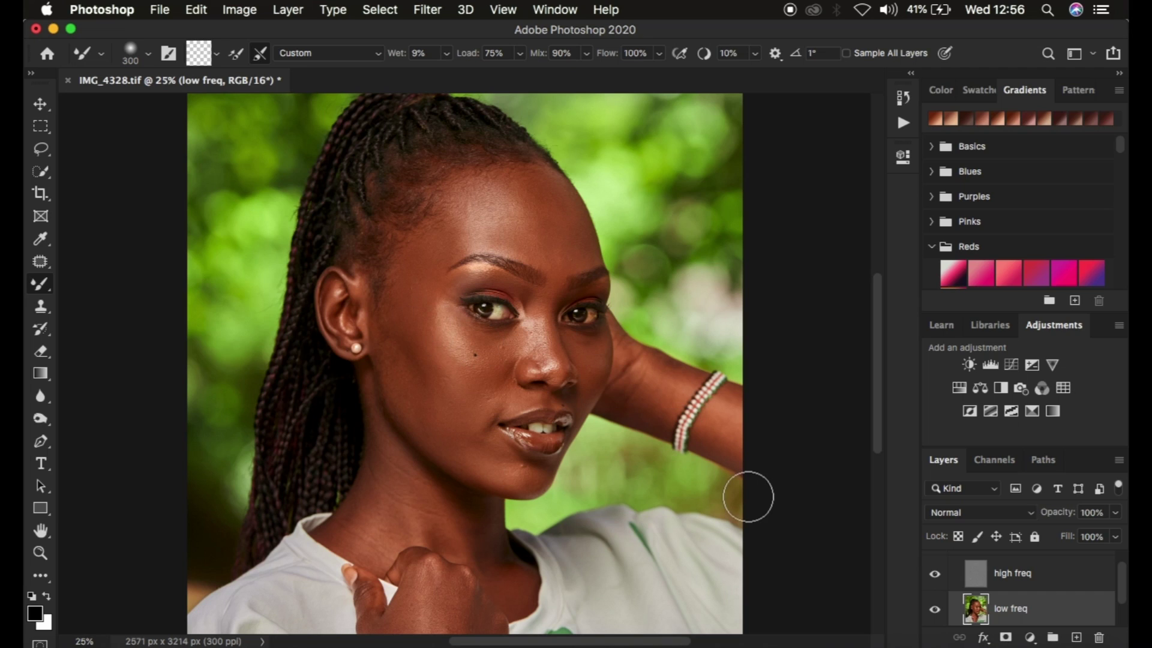
pyautogui.press('super+g')
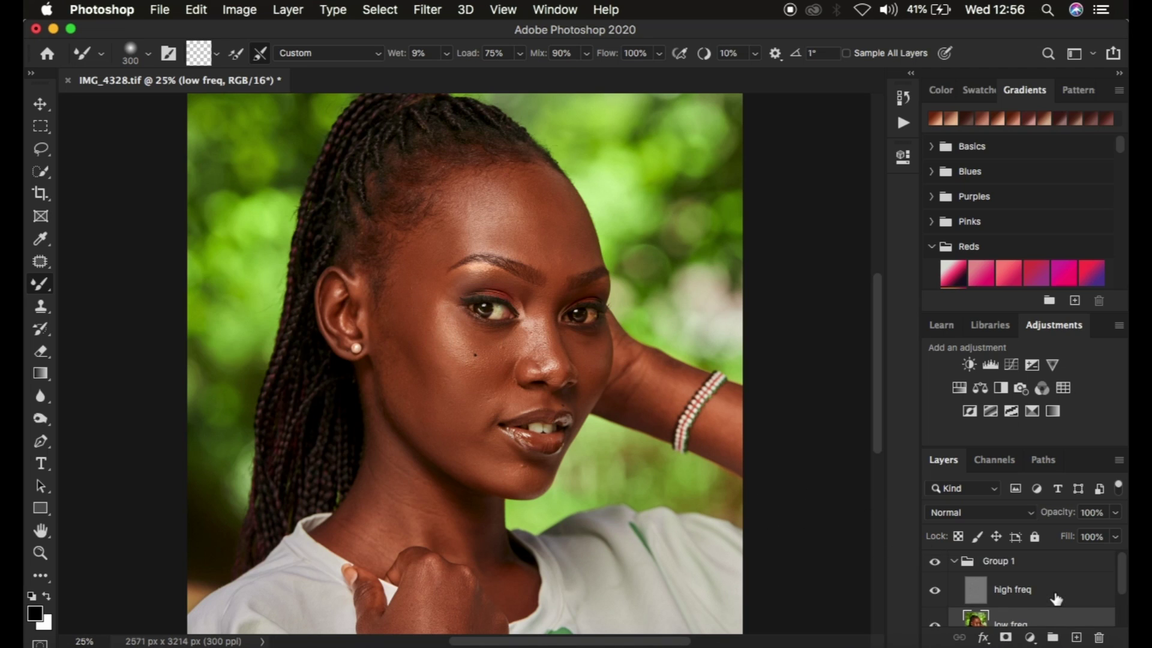
pyautogui.click(1011, 564)
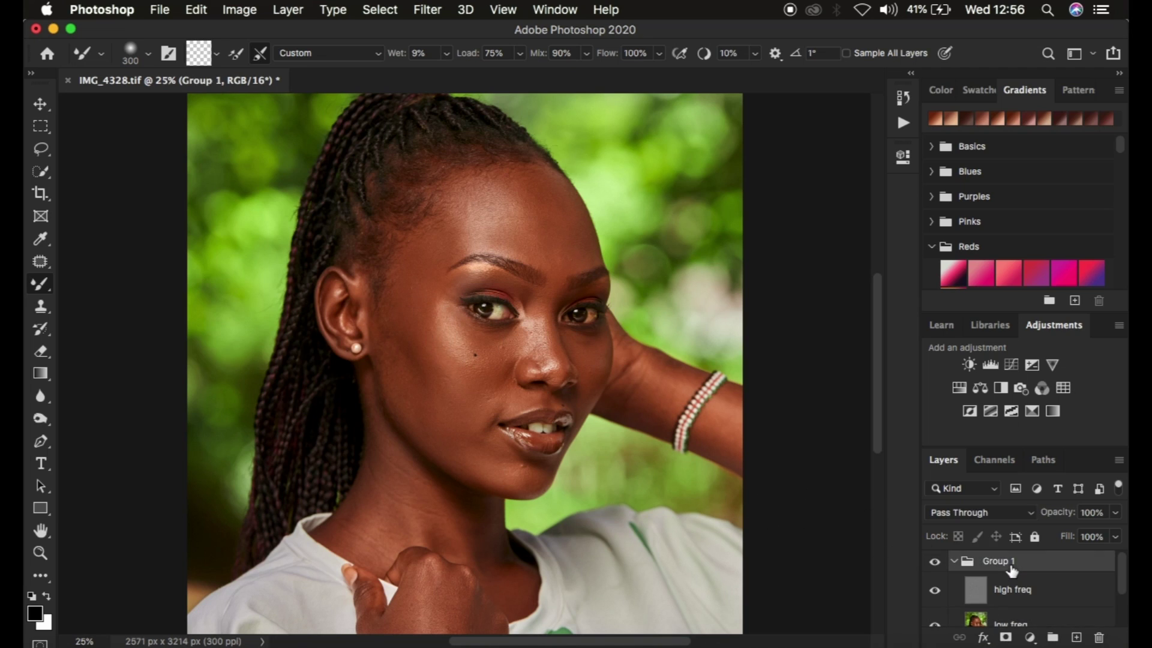
pyautogui.click(1076, 638)
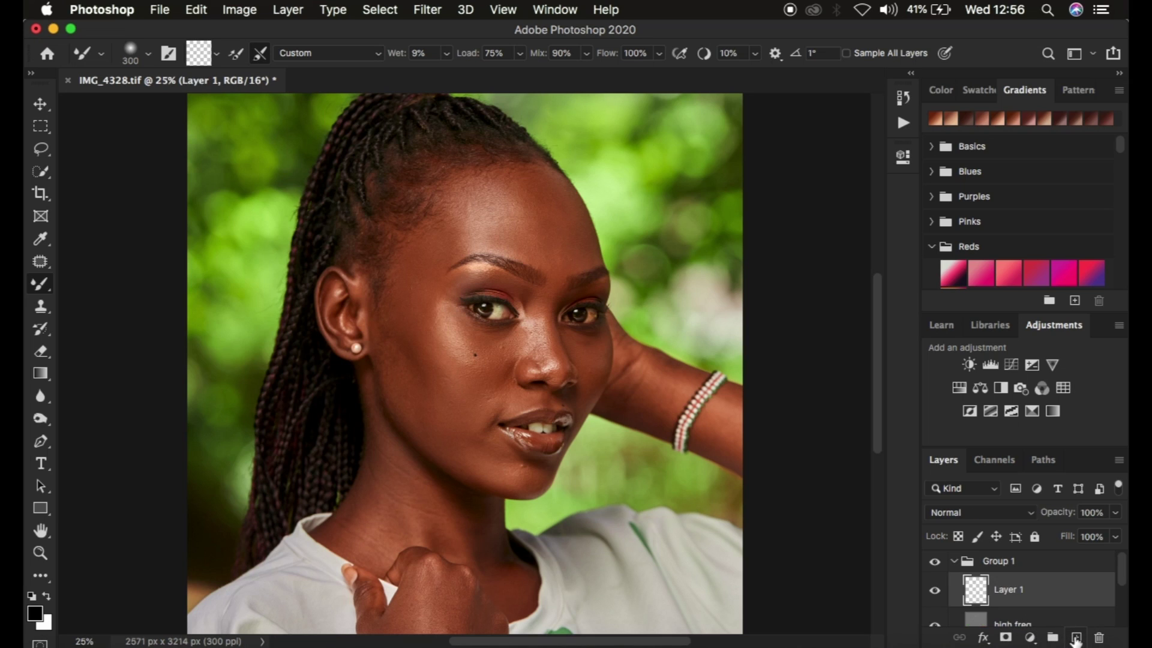
pyautogui.moveTo(1049, 596); pyautogui.dragTo(1046, 547)
pyautogui.press('BackSpace')
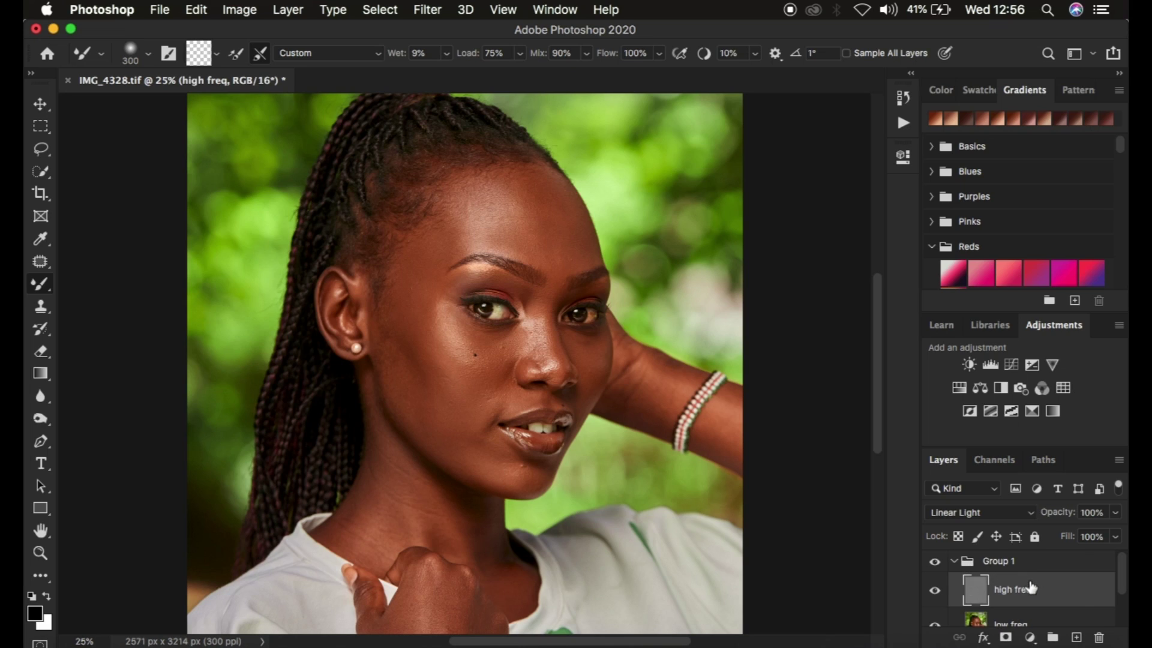
# - Add an empty layer above the collapsed Group 1 and set up the regular Brush tool with 100% hardness and a 30 px size
pyautogui.click(954, 561)
pyautogui.click(1077, 637)
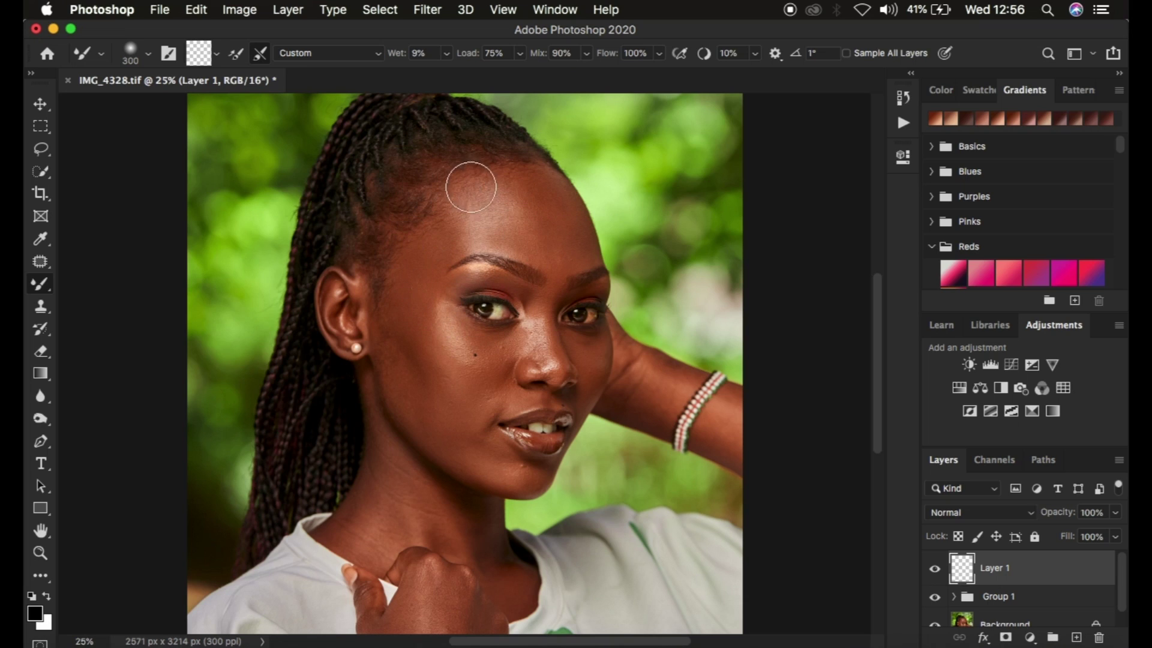
pyautogui.click(44, 286)
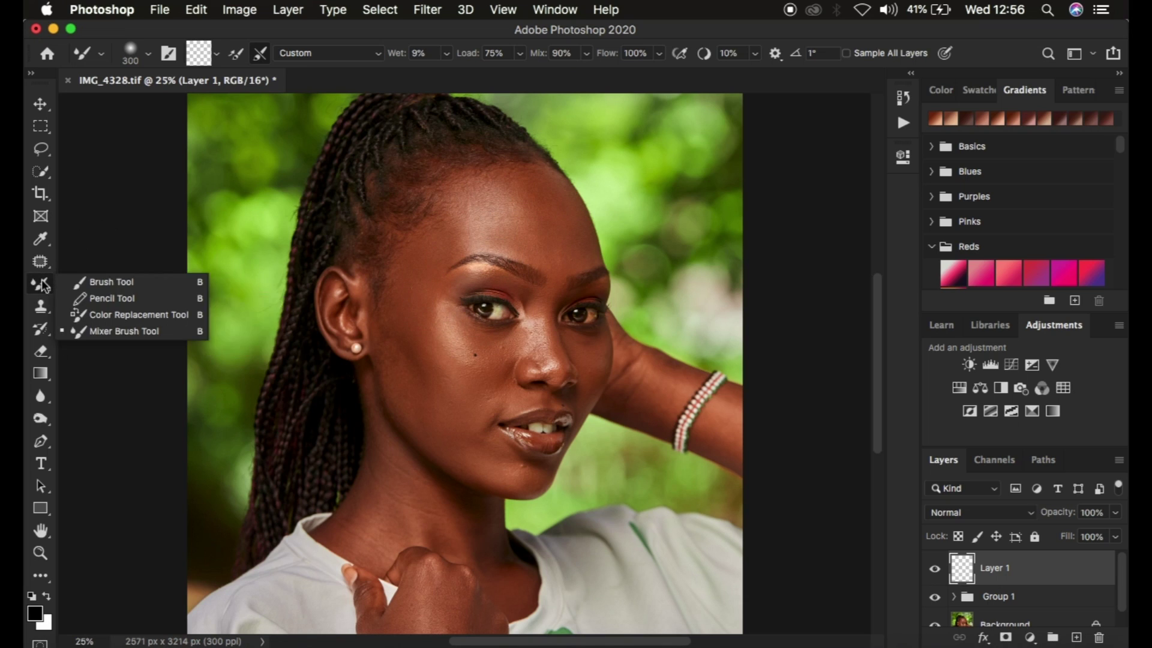
pyautogui.click(108, 282)
pyautogui.click(144, 51)
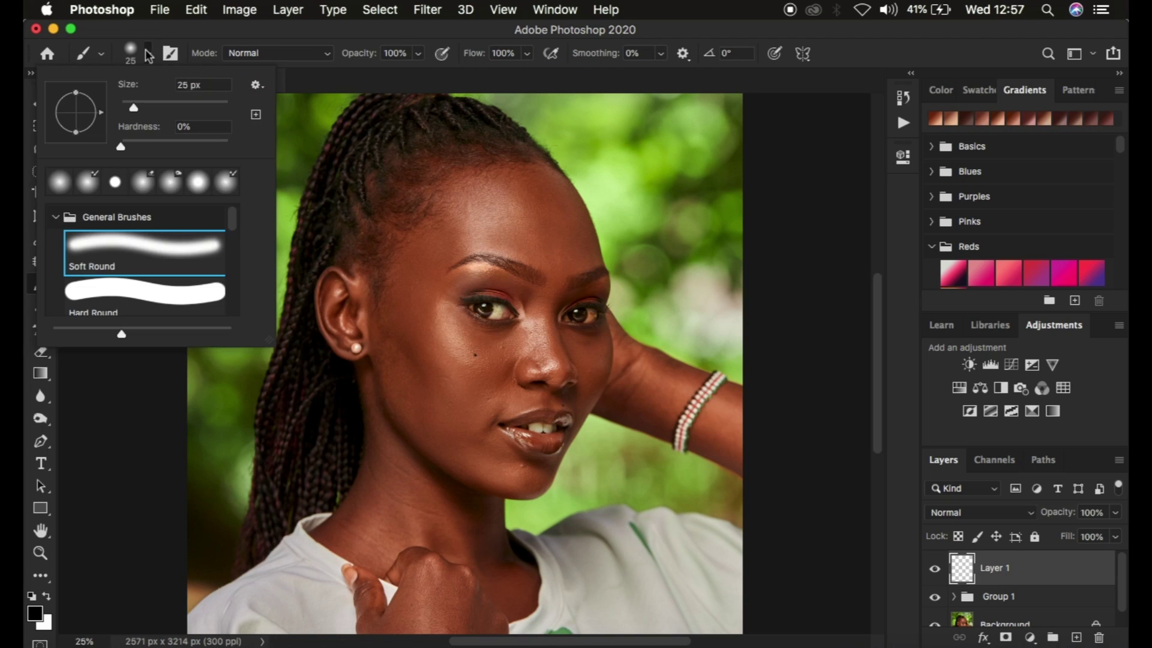
pyautogui.moveTo(148, 139); pyautogui.dragTo(270, 146)
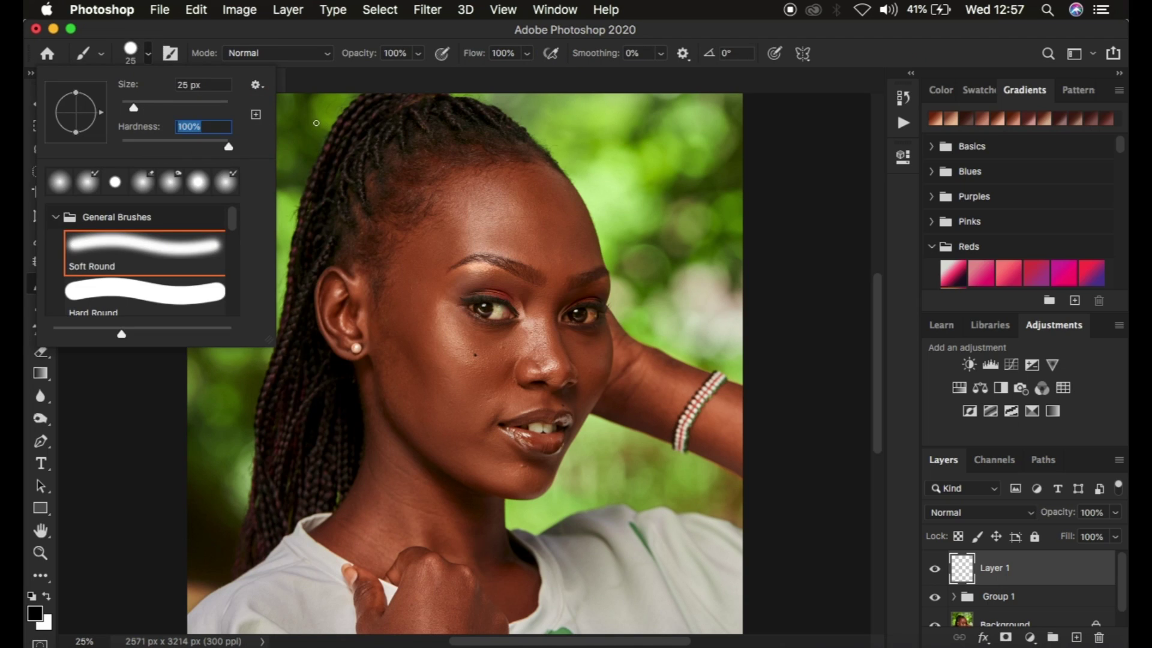
pyautogui.press('Return')
pyautogui.press('super+plus')
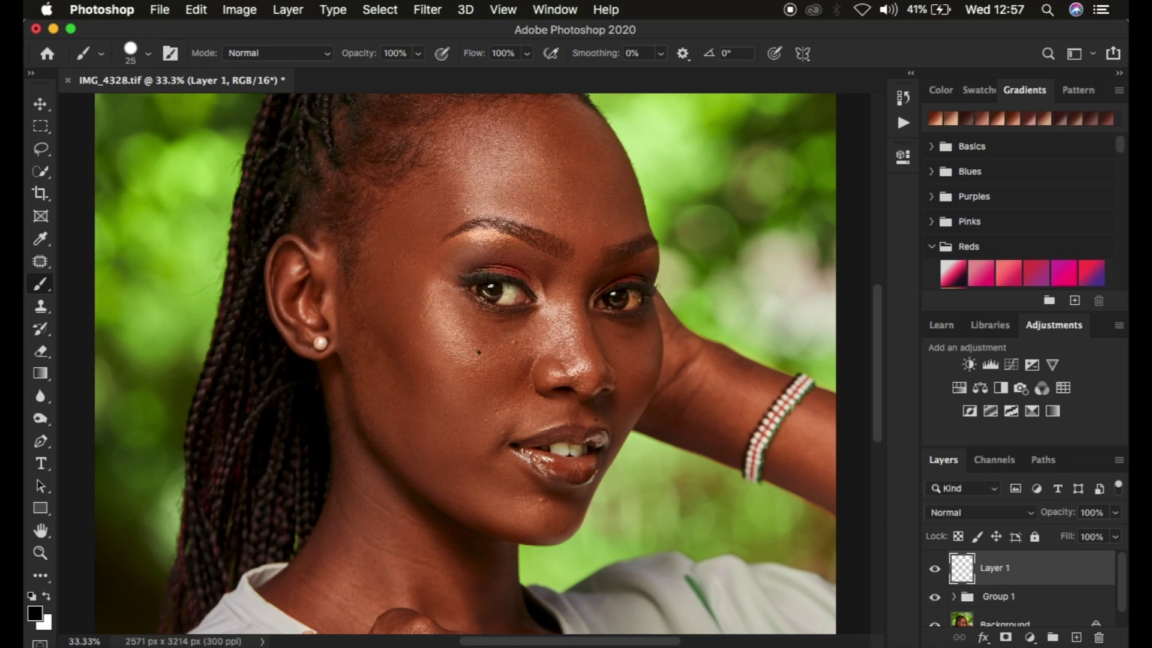
pyautogui.scroll(2, 589, 209)
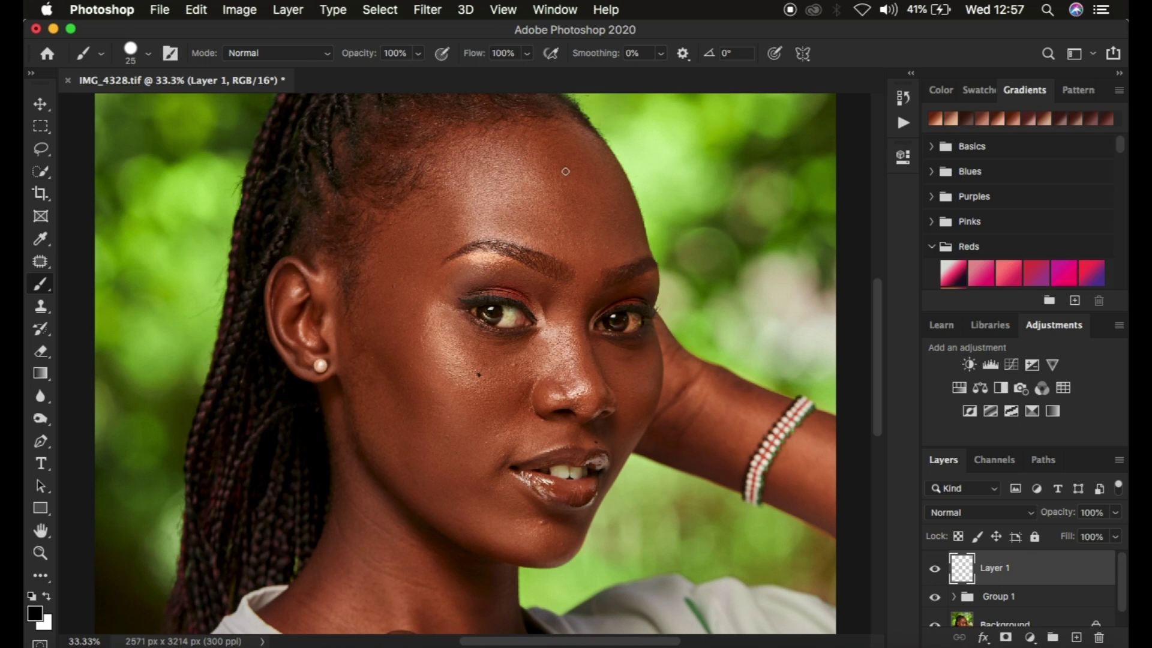
pyautogui.press(']')
# - Set the foreground color to bright green (#1feb10) for painting with the brush
pyautogui.click(37, 613)
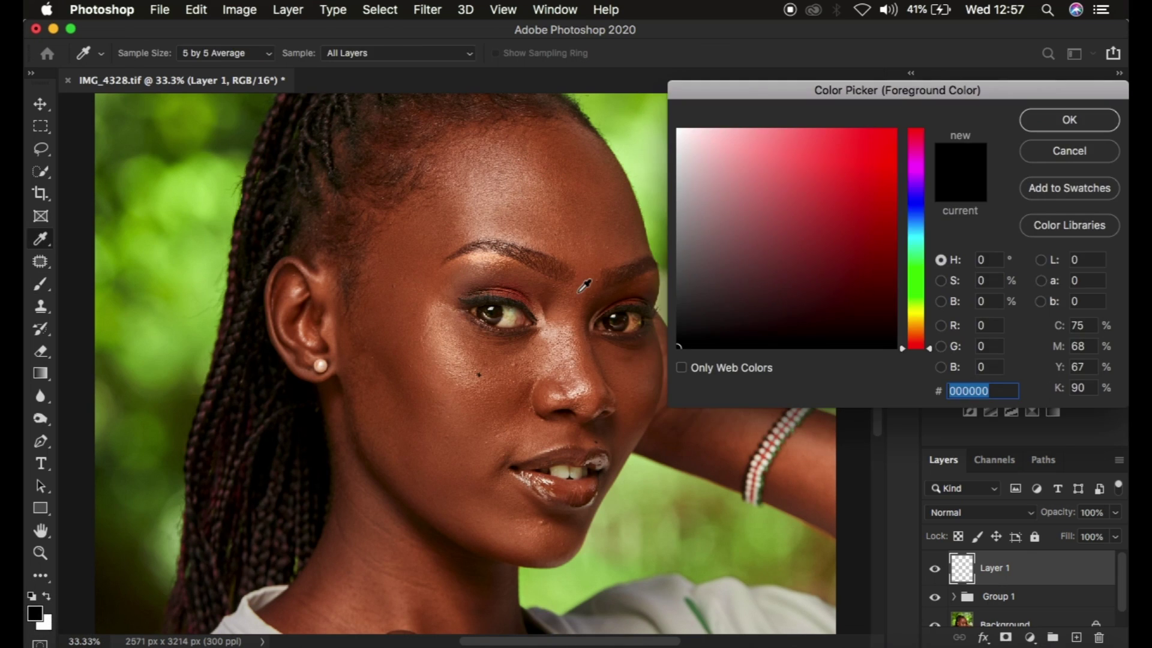
pyautogui.click(867, 170)
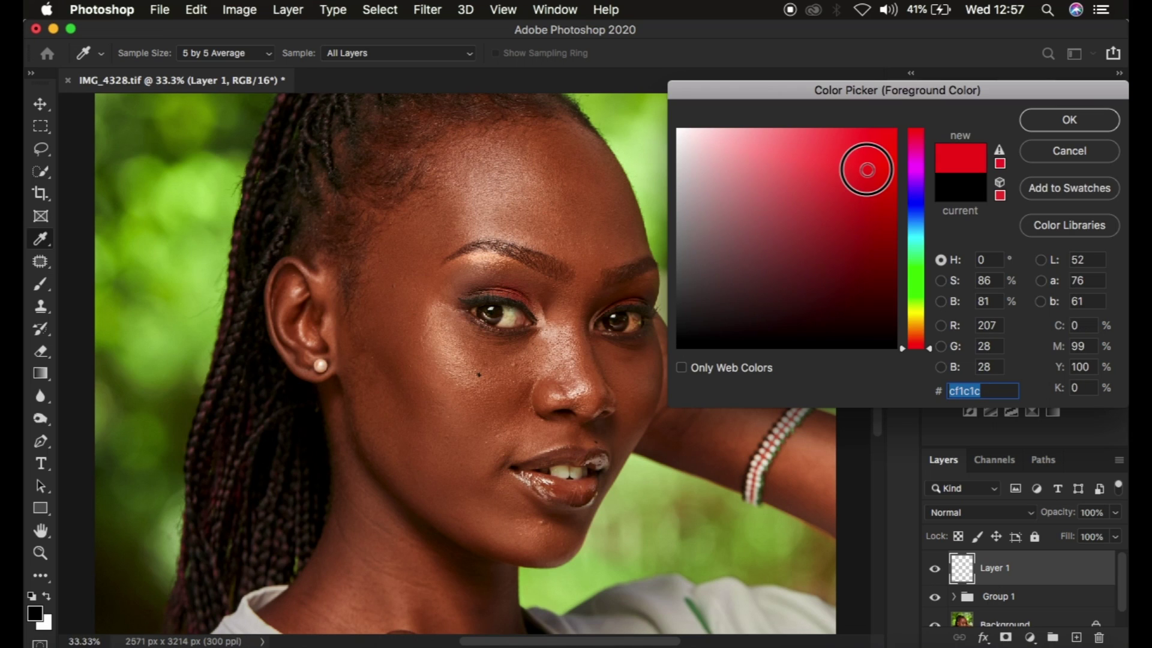
pyautogui.click(916, 277)
pyautogui.click(882, 145)
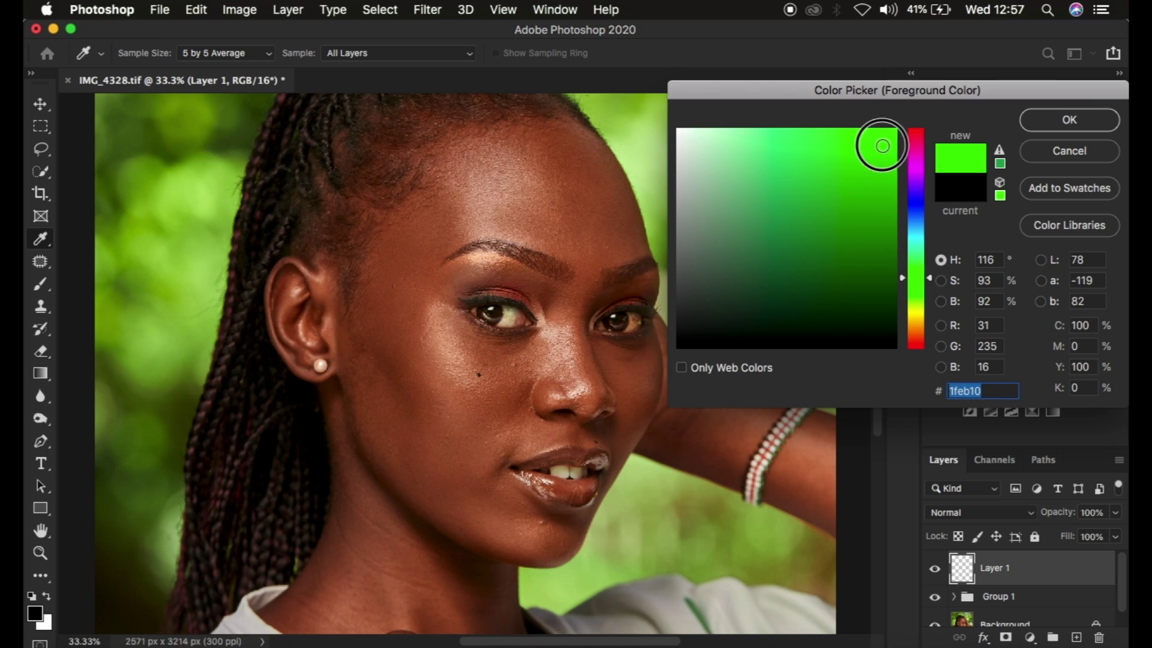
pyautogui.click(1068, 120)
pyautogui.press('b')
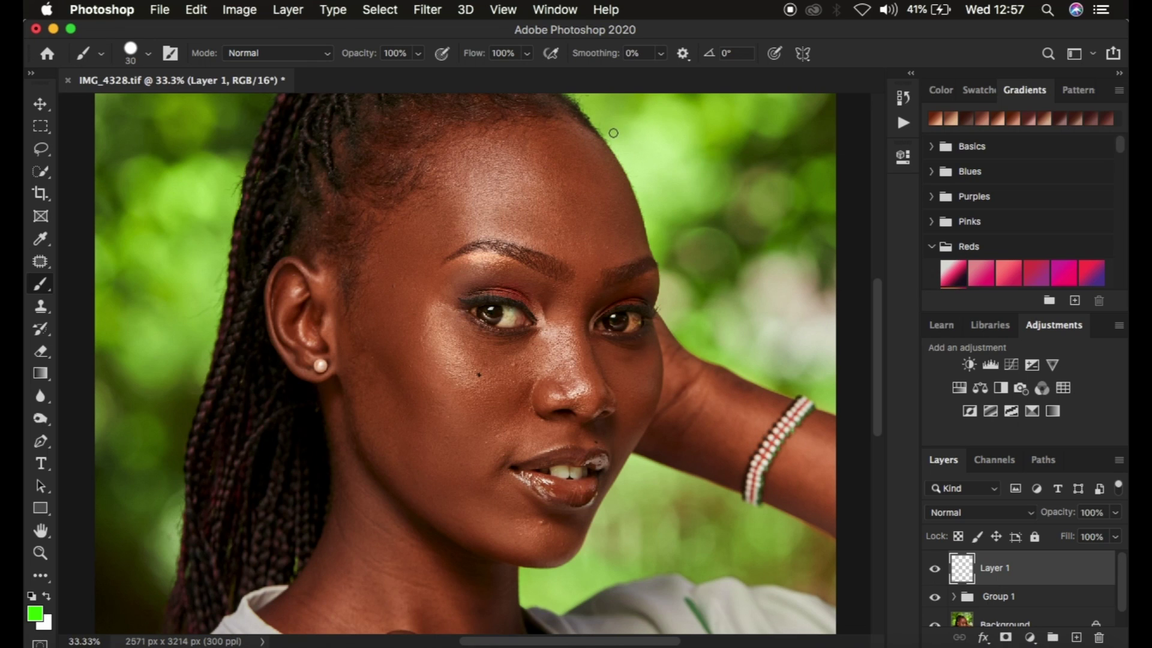
# - Paint two curved green double-headed arrows running from the hairline down the forehead to the eyebrows
pyautogui.moveTo(550, 123)
pyautogui.mouseDown()
pyautogui.moveTo(595, 163)
pyautogui.moveTo(623, 244)
pyautogui.moveTo(609, 231)
pyautogui.moveTo(623, 244)
pyautogui.moveTo(632, 213)
pyautogui.mouseUp()
pyautogui.moveTo(544, 122); pyautogui.dragTo(566, 140)
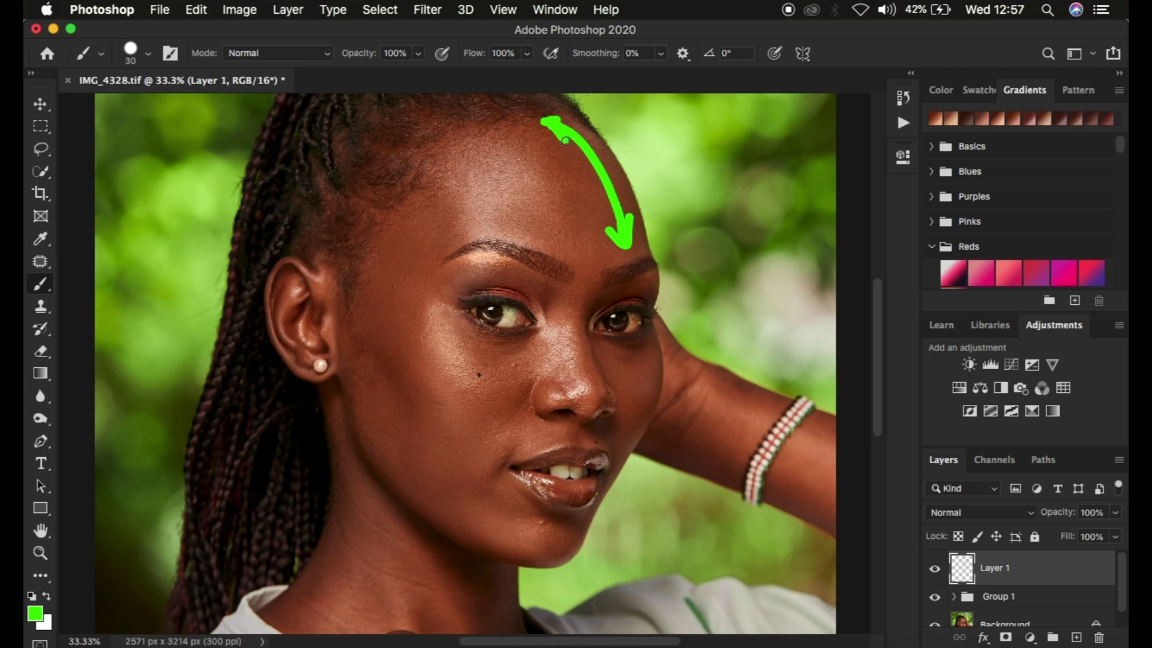
pyautogui.moveTo(491, 145)
pyautogui.mouseDown()
pyautogui.moveTo(524, 180)
pyautogui.moveTo(555, 246)
pyautogui.moveTo(538, 194)
pyautogui.mouseUp()
pyautogui.moveTo(498, 139)
pyautogui.mouseDown()
pyautogui.moveTo(480, 136)
pyautogui.moveTo(489, 156)
pyautogui.mouseUp()
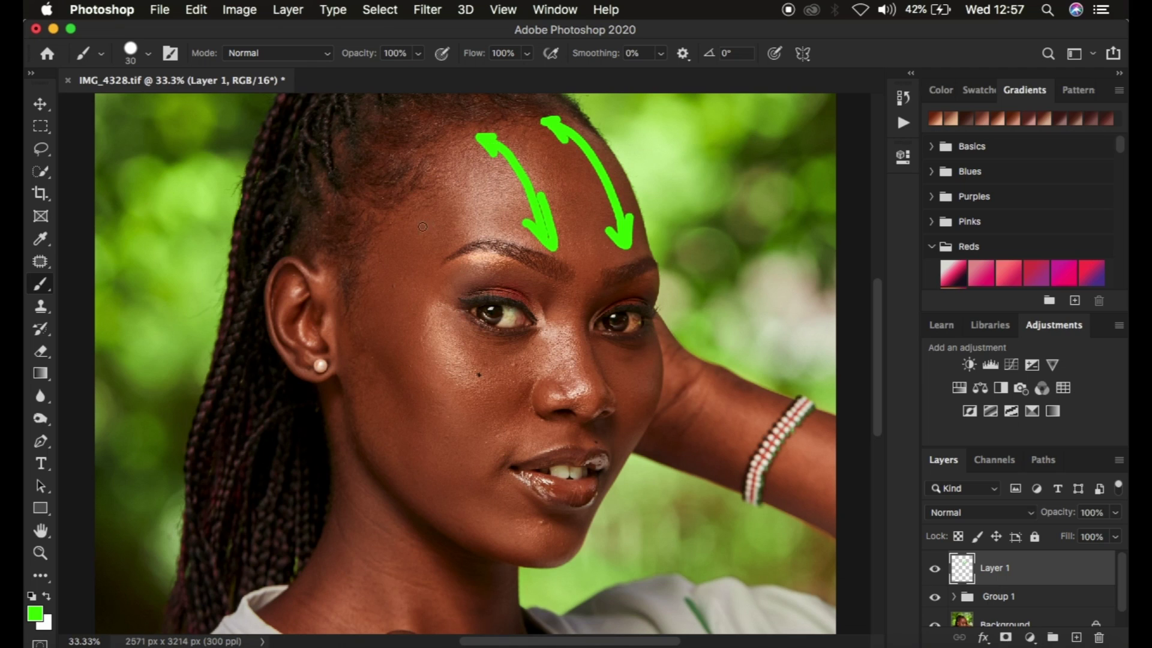
# - Paint green double-headed arrows along the temple beside the eyebrow and diagonally down the cheek from the ear toward the mouth
pyautogui.moveTo(444, 201); pyautogui.dragTo(385, 268)
pyautogui.moveTo(427, 200)
pyautogui.mouseDown()
pyautogui.moveTo(450, 196)
pyautogui.moveTo(445, 214)
pyautogui.mouseUp()
pyautogui.moveTo(376, 250)
pyautogui.mouseDown()
pyautogui.moveTo(386, 272)
pyautogui.moveTo(399, 247)
pyautogui.mouseUp()
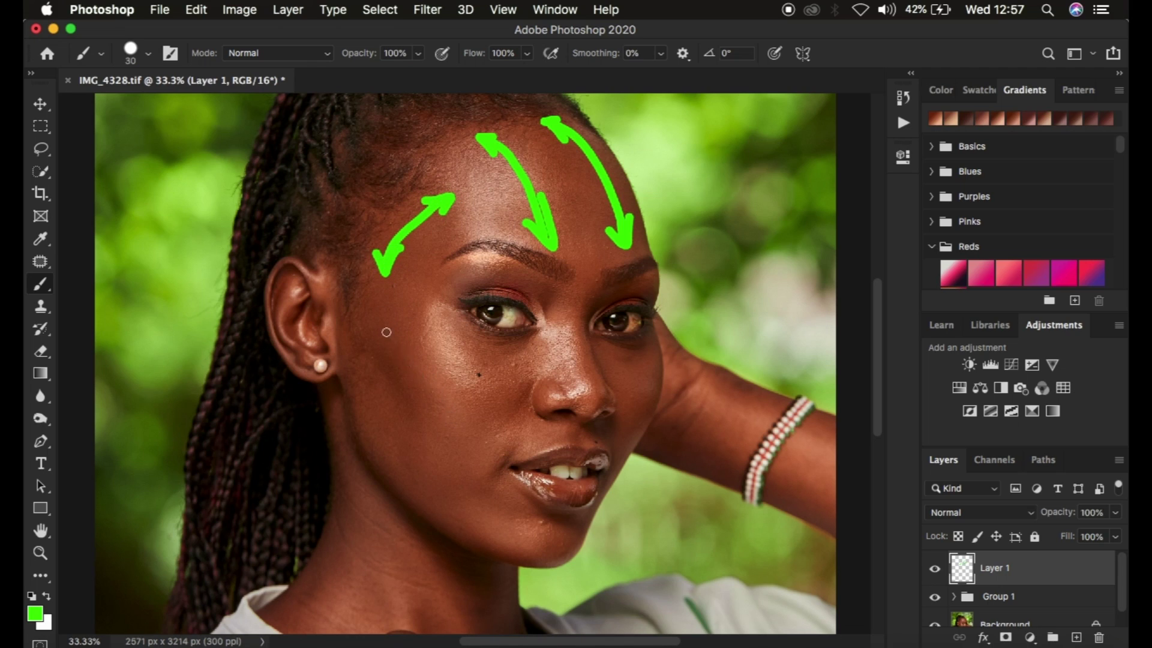
pyautogui.moveTo(368, 307); pyautogui.dragTo(468, 429)
pyautogui.moveTo(366, 302); pyautogui.dragTo(399, 324)
pyautogui.moveTo(462, 409)
pyautogui.mouseDown()
pyautogui.moveTo(465, 431)
pyautogui.moveTo(447, 420)
pyautogui.mouseUp()
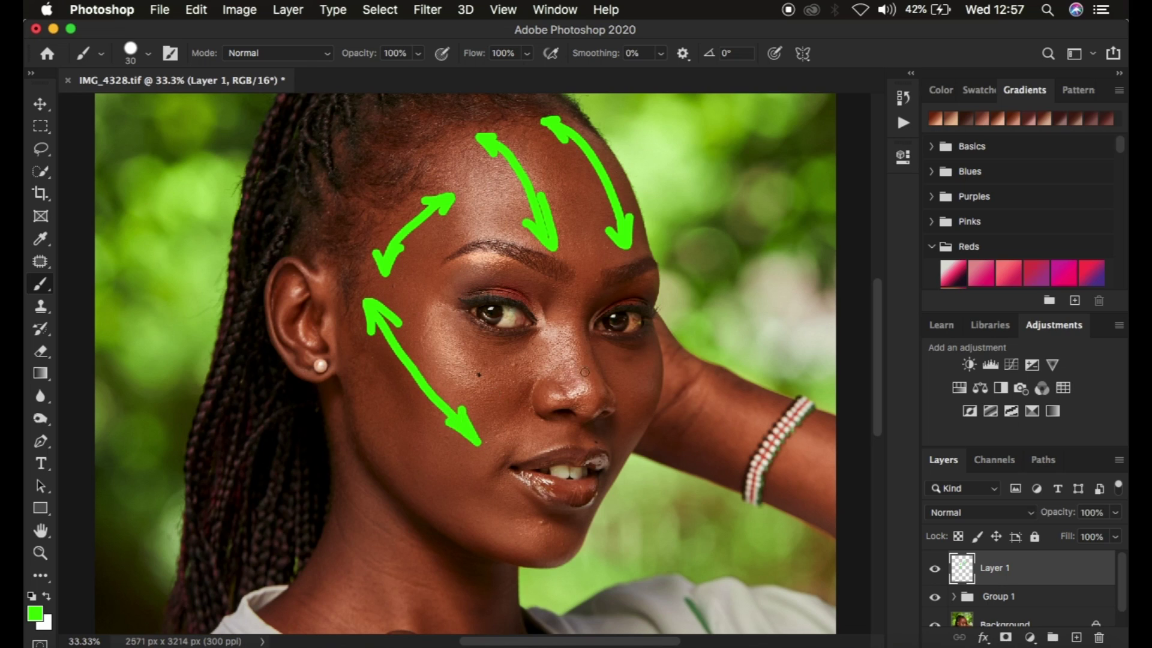
# - Paint a green double-headed arrow down the bridge of the nose and a short one across the chin
pyautogui.moveTo(576, 316); pyautogui.dragTo(590, 385)
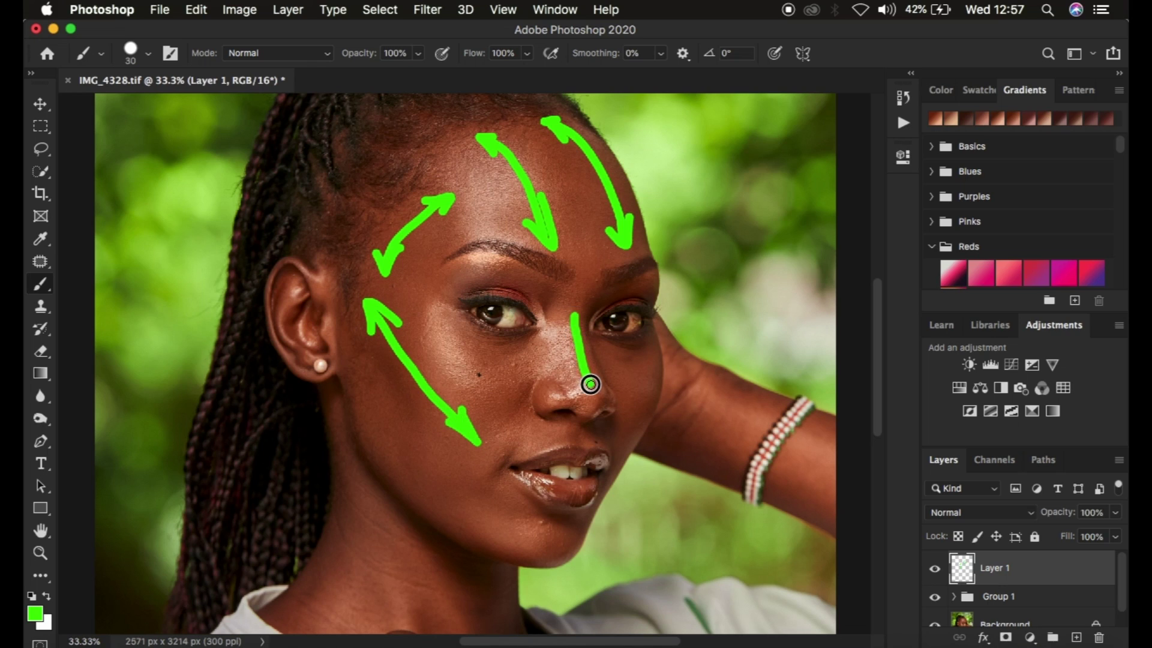
pyautogui.moveTo(565, 333)
pyautogui.mouseDown()
pyautogui.moveTo(574, 309)
pyautogui.moveTo(586, 333)
pyautogui.mouseUp()
pyautogui.moveTo(580, 374); pyautogui.dragTo(593, 377)
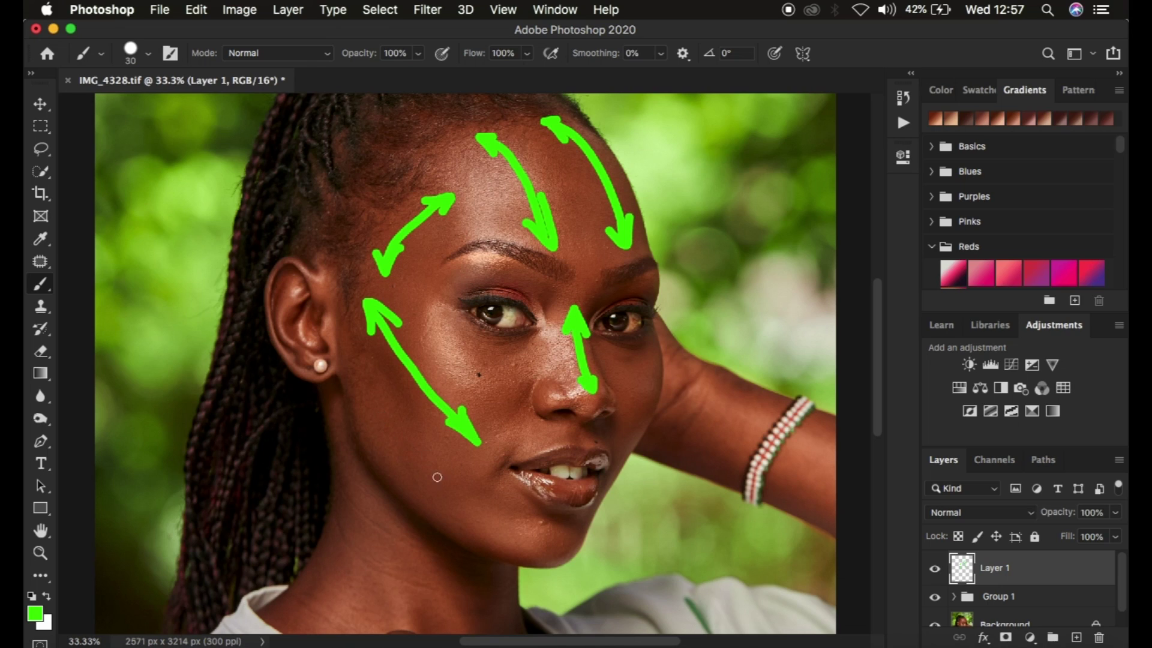
pyautogui.moveTo(519, 540)
pyautogui.mouseDown()
pyautogui.moveTo(572, 540)
pyautogui.moveTo(523, 529)
pyautogui.moveTo(516, 540)
pyautogui.moveTo(539, 544)
pyautogui.mouseUp()
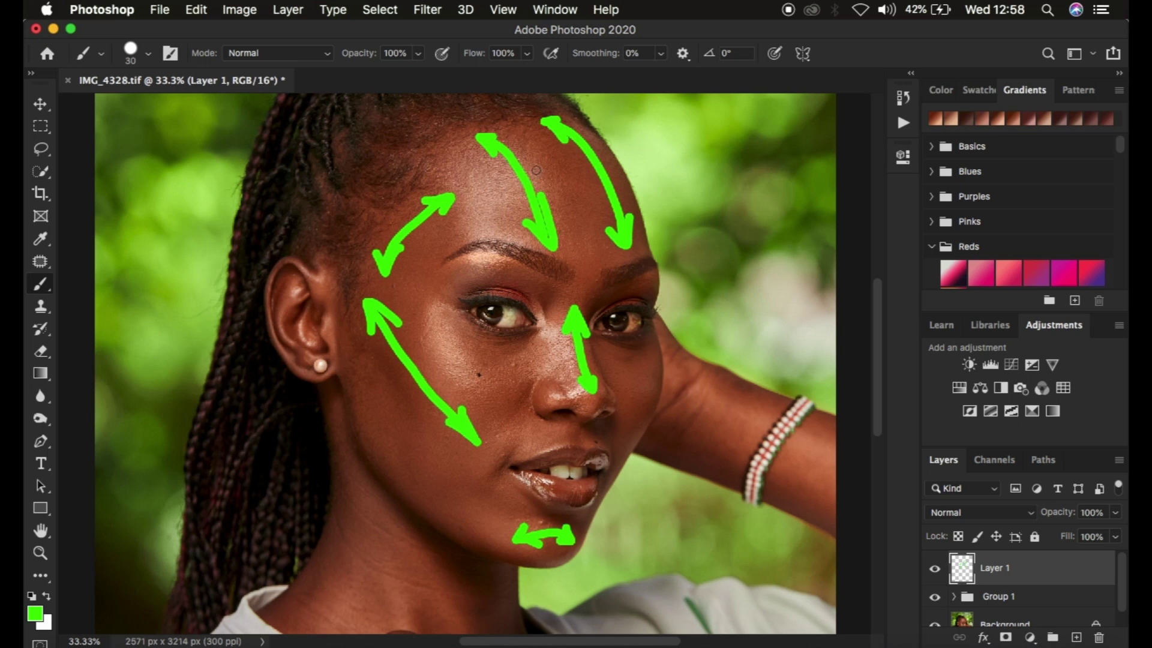
# - Set the foreground color to magenta (#eb10b0) and paint double-headed arrows across the forehead and temple, crossing the green ones
pyautogui.click(35, 612)
pyautogui.click(915, 155)
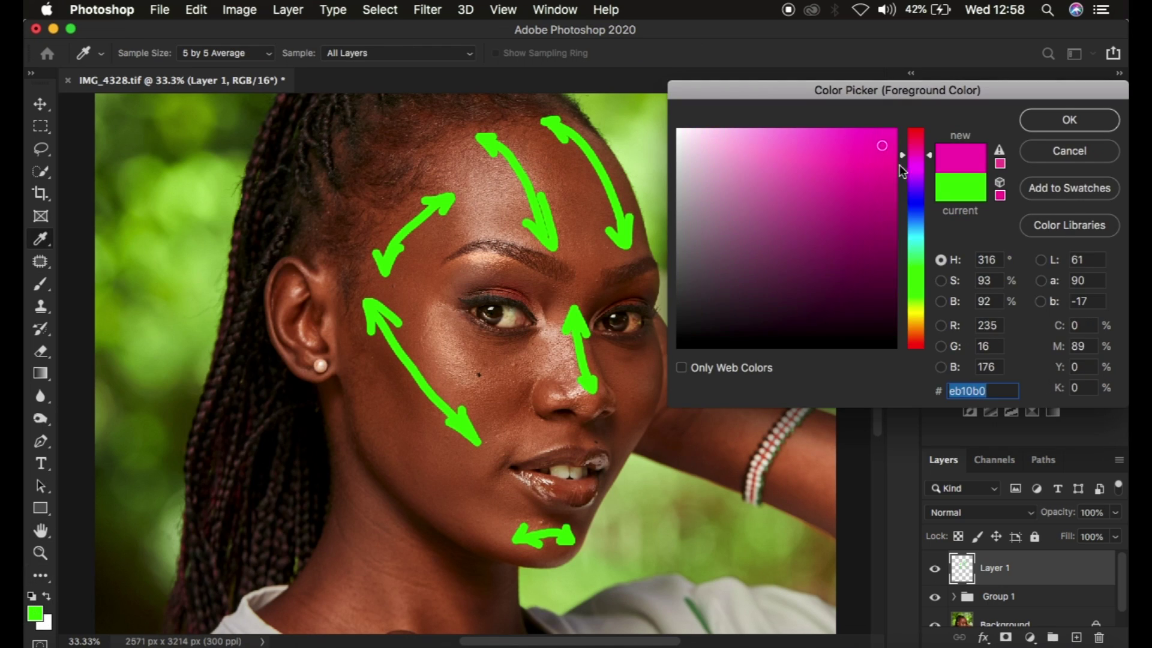
pyautogui.click(1051, 118)
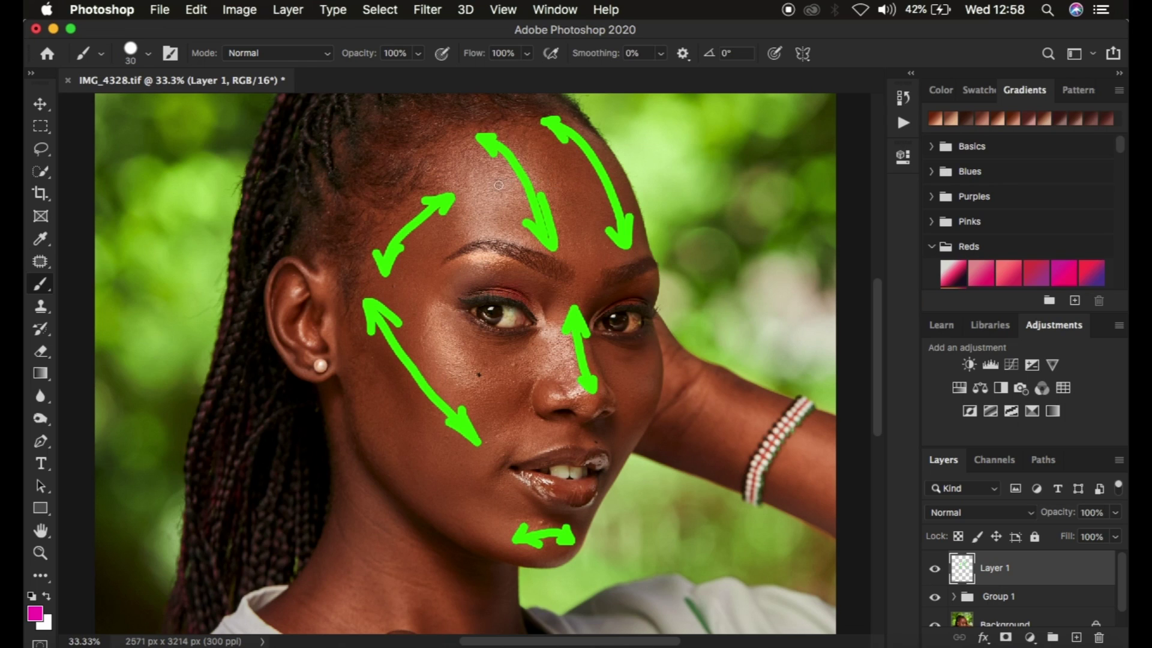
pyautogui.moveTo(489, 187)
pyautogui.mouseDown()
pyautogui.moveTo(579, 162)
pyautogui.moveTo(566, 155)
pyautogui.moveTo(573, 174)
pyautogui.mouseUp()
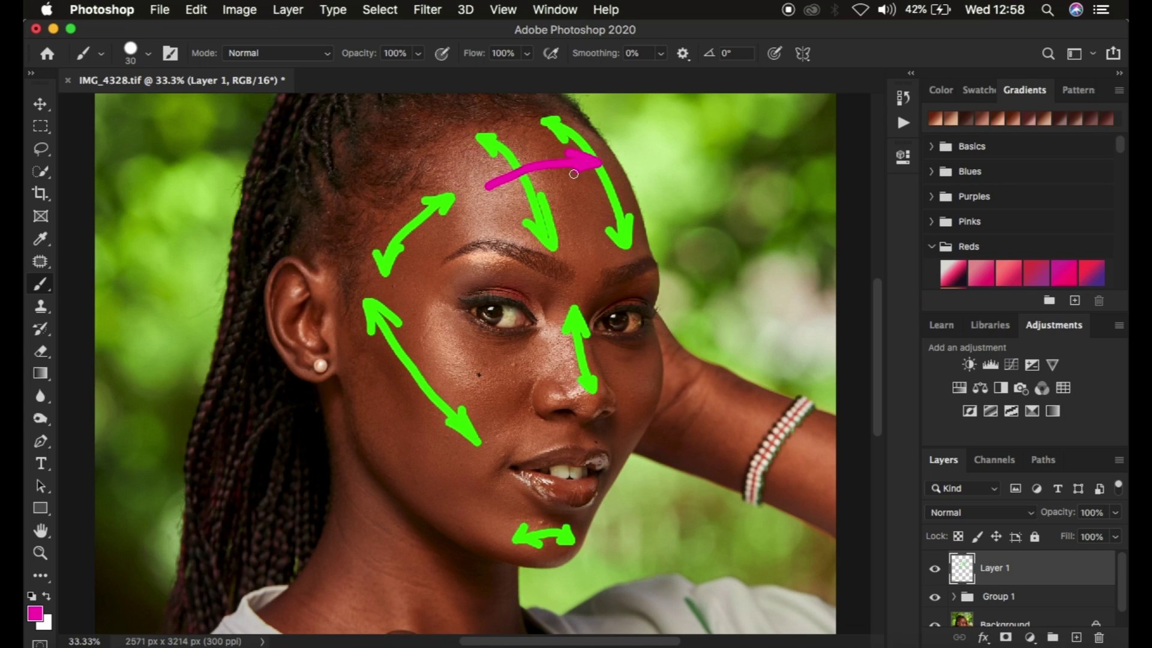
pyautogui.moveTo(492, 172)
pyautogui.mouseDown()
pyautogui.moveTo(484, 196)
pyautogui.moveTo(519, 187)
pyautogui.mouseUp()
pyautogui.moveTo(390, 208); pyautogui.dragTo(442, 260)
pyautogui.moveTo(384, 222)
pyautogui.mouseDown()
pyautogui.moveTo(386, 211)
pyautogui.moveTo(406, 211)
pyautogui.moveTo(447, 264)
pyautogui.moveTo(408, 256)
pyautogui.mouseUp()
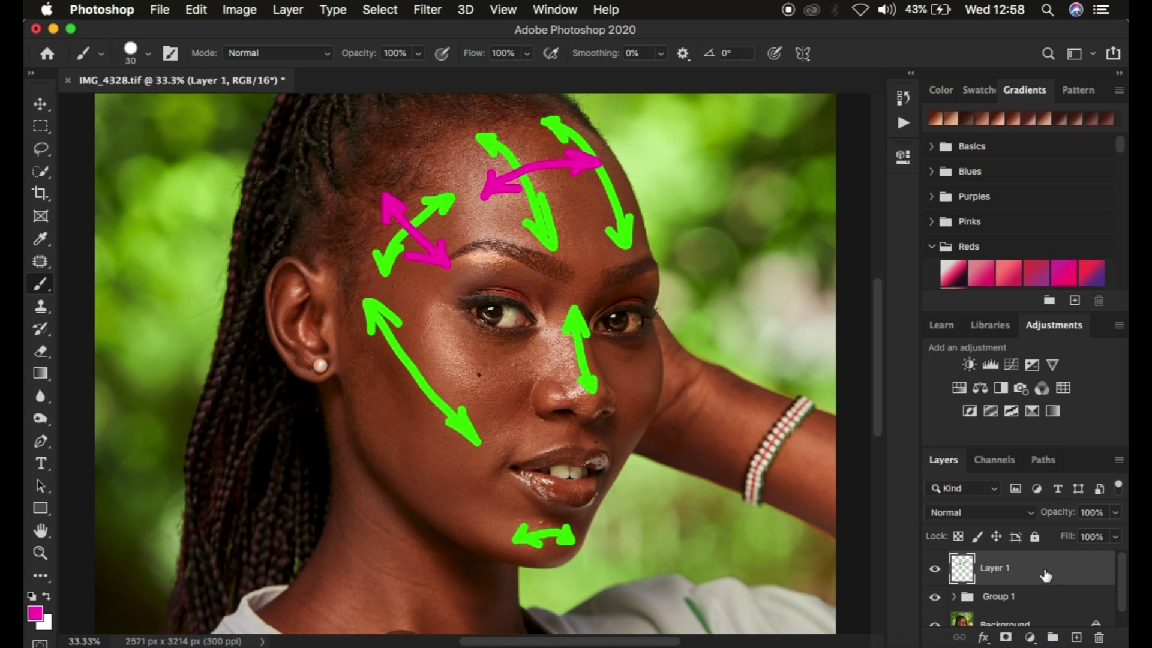
# - Hide the arrow guide layer, Layer 1, and select the low freq layer inside Group 1
pyautogui.click(935, 569)
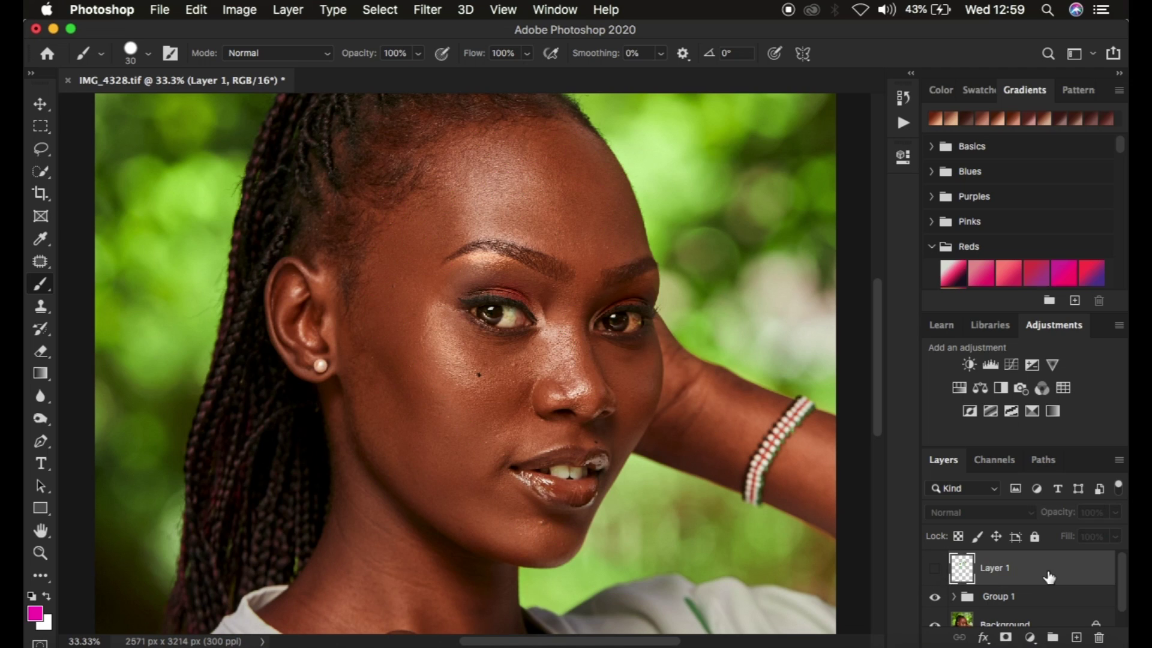
pyautogui.scroll(-1, 1049, 577)
pyautogui.click(954, 580)
pyautogui.scroll(-2, 1041, 585)
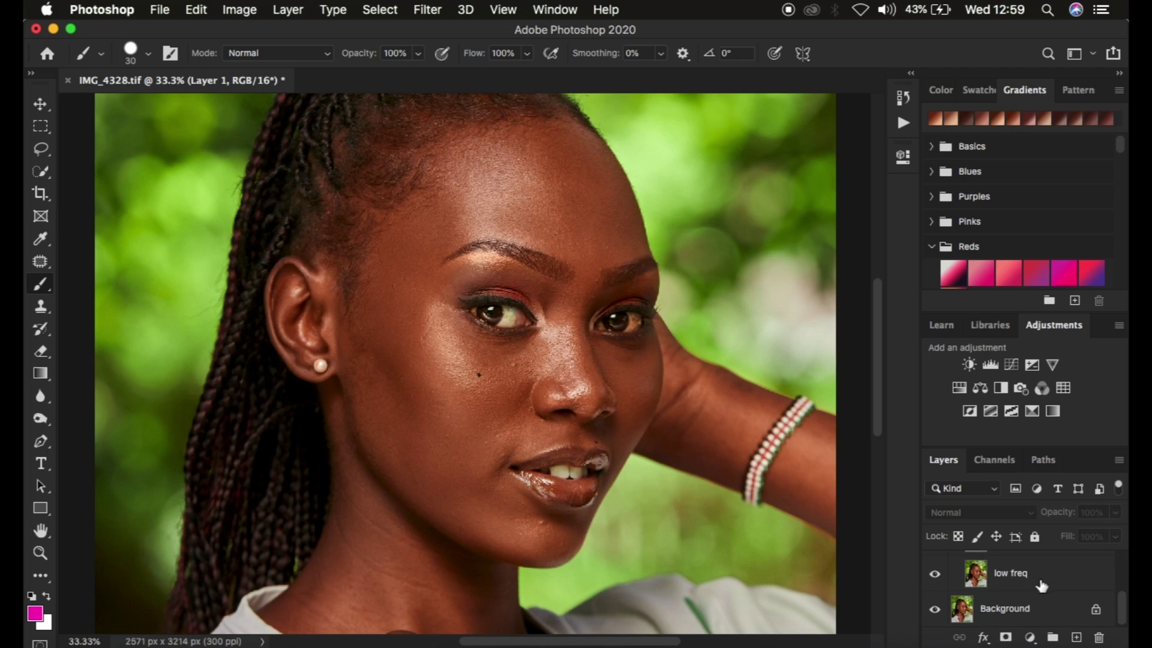
pyautogui.click(1002, 582)
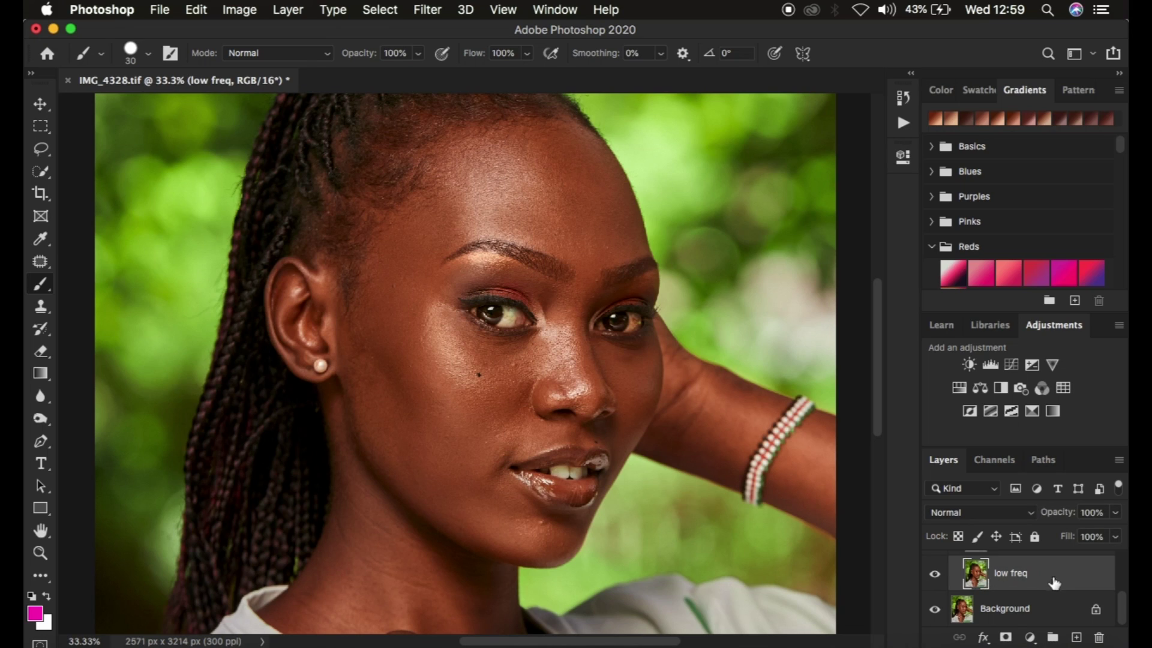
pyautogui.scroll(1, 1055, 582)
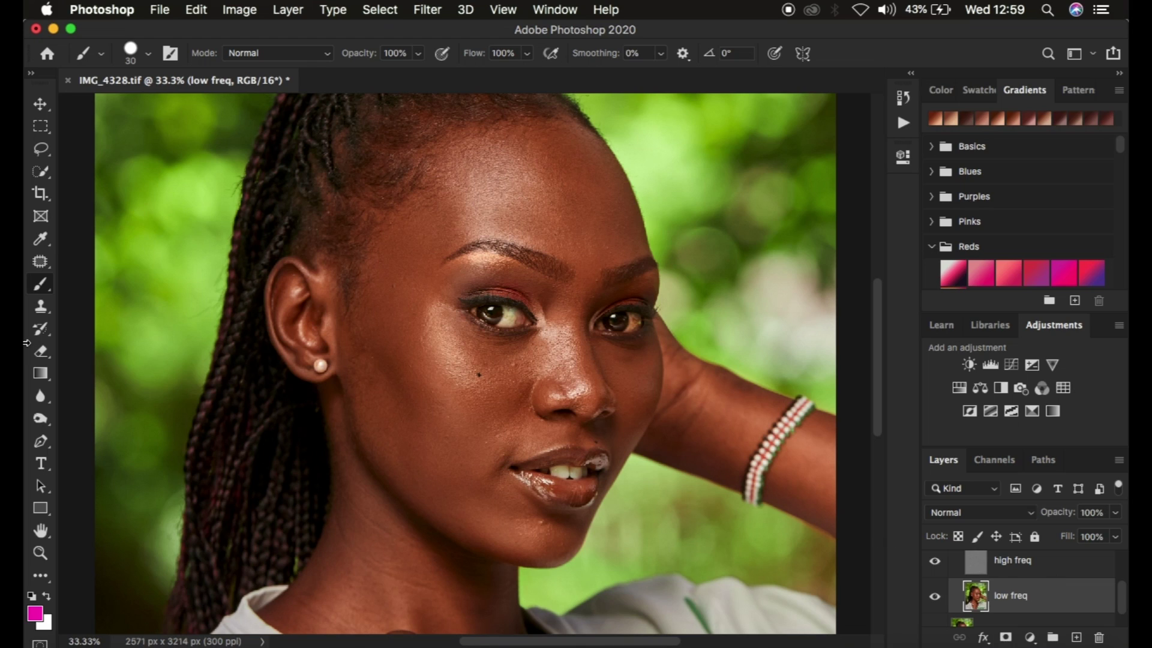
# - Switch to the Mixer Brush Tool for retouching the low freq layer
pyautogui.rightClick(37, 282)
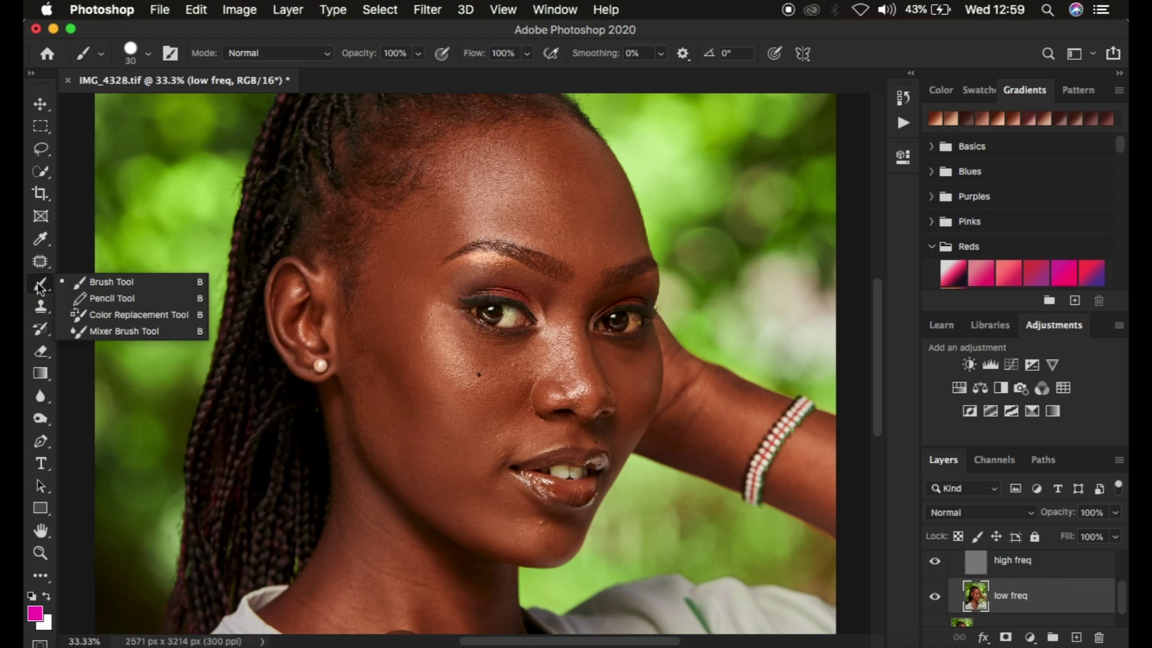
pyautogui.click(111, 329)
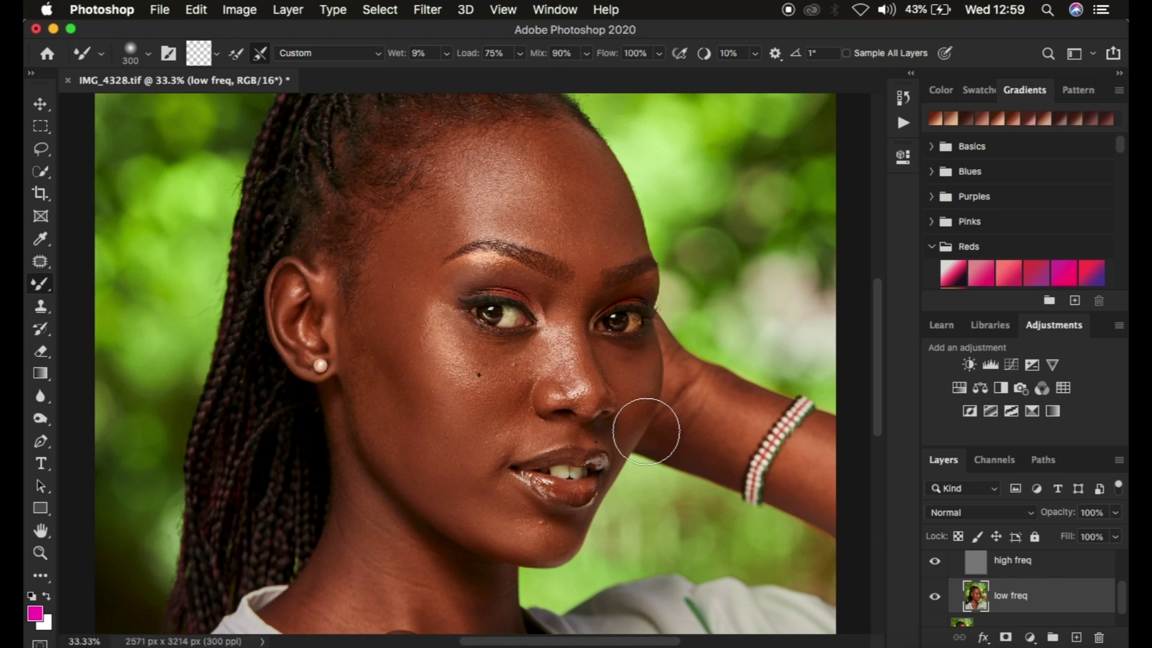
pyautogui.scroll(3, 1039, 585)
pyautogui.scroll(-2, 1040, 585)
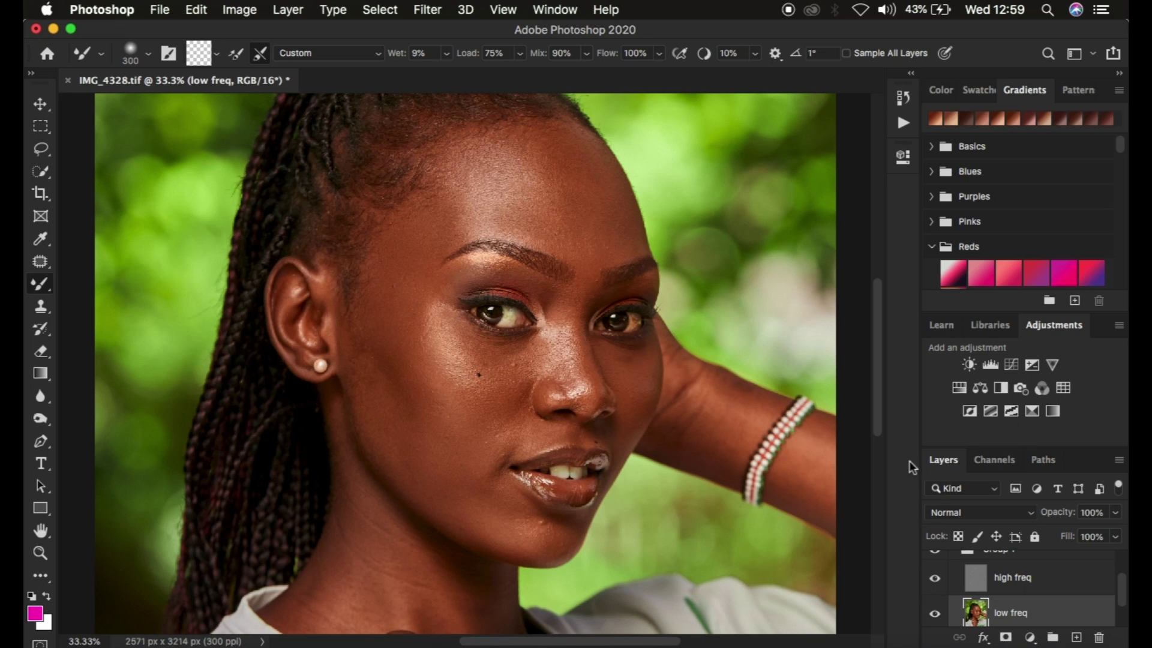
# - Try a 200 px mixer brush stroke down the forehead with Sample All Layers on, and undo both the stroke and the option
pyautogui.press('[')
pyautogui.press('[')
pyautogui.click(846, 53)
pyautogui.moveTo(523, 144)
pyautogui.mouseDown()
pyautogui.moveTo(568, 223)
pyautogui.moveTo(514, 140)
pyautogui.moveTo(566, 224)
pyautogui.mouseUp()
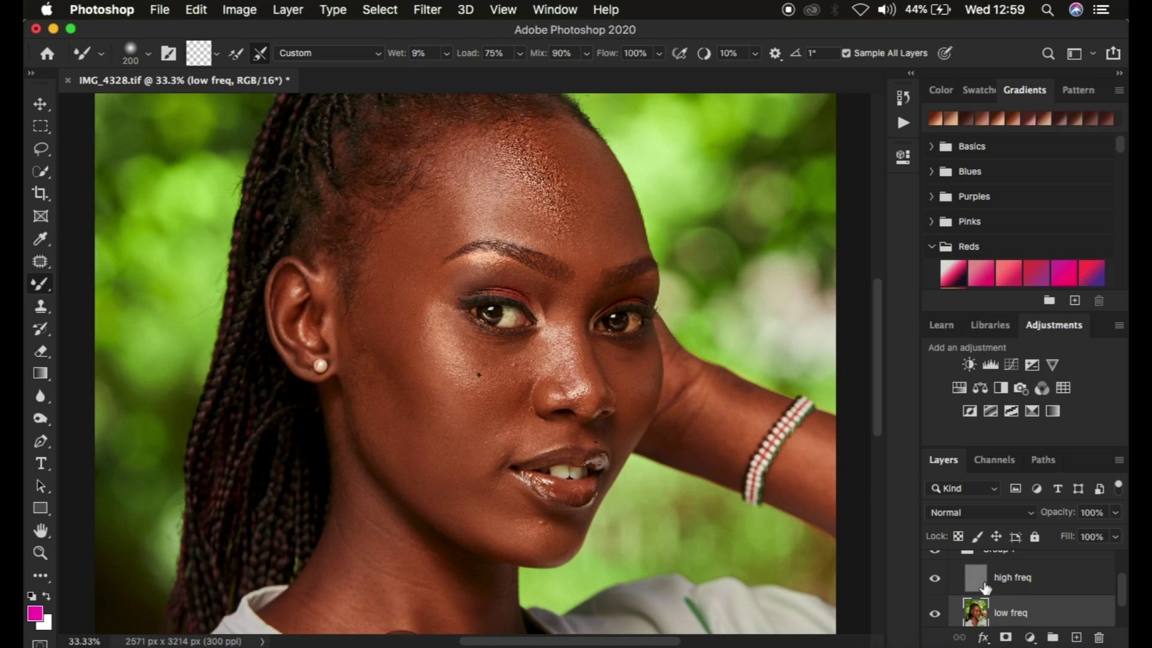
pyautogui.press('super+z')
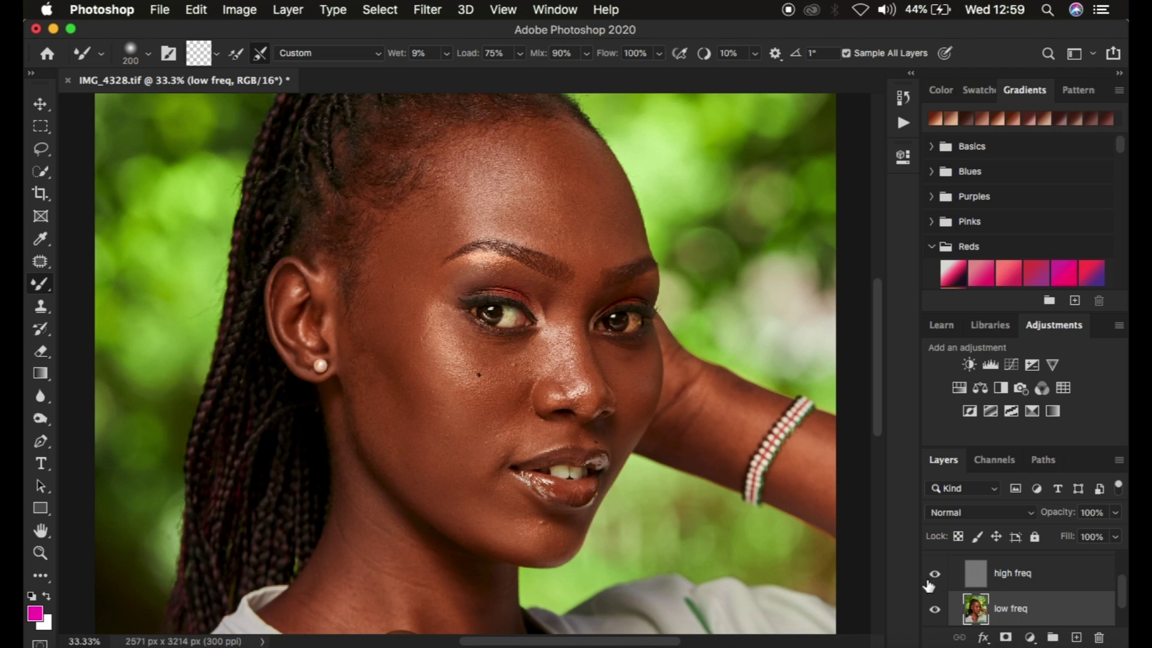
pyautogui.click(847, 53)
# - Set the mixer brush size to 175 and blend the forehead skin with strokes running between the hairline and the eyebrows
pyautogui.press('[')
pyautogui.press('[')
pyautogui.press('[')
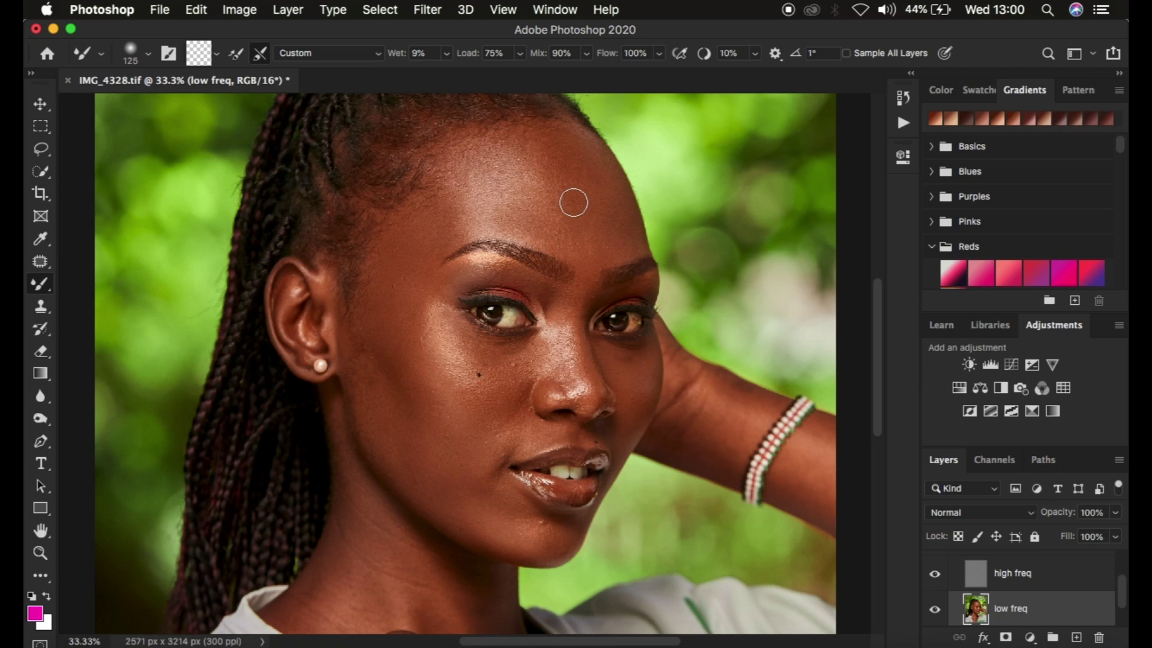
pyautogui.press(']')
pyautogui.press(']')
pyautogui.keyDown('alt'); pyautogui.click(589, 174); pyautogui.keyUp('alt')
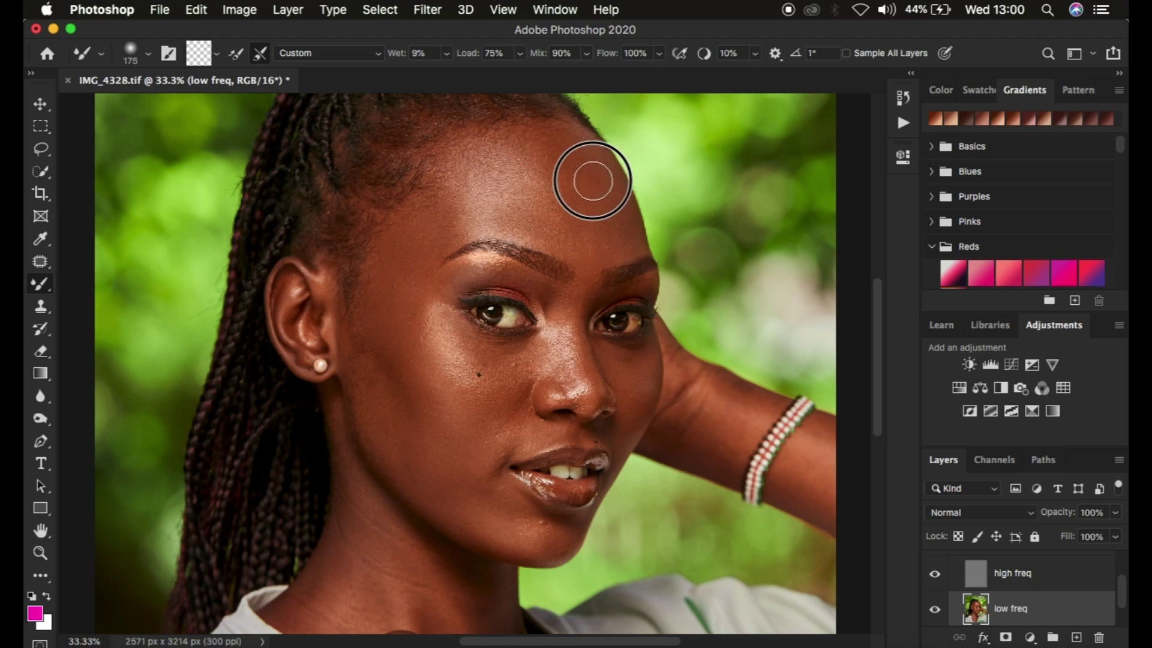
pyautogui.keyDown('alt'); pyautogui.click(602, 227); pyautogui.keyUp('alt')
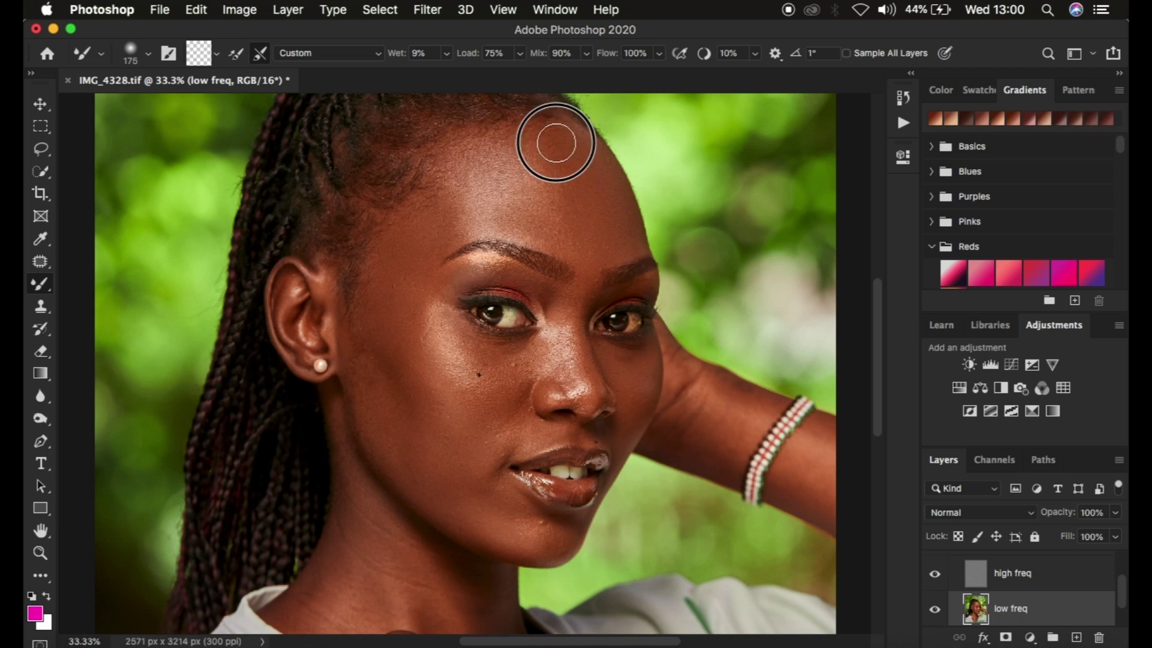
pyautogui.moveTo(549, 156)
pyautogui.mouseDown()
pyautogui.moveTo(537, 134)
pyautogui.moveTo(586, 193)
pyautogui.moveTo(591, 249)
pyautogui.moveTo(540, 198)
pyautogui.moveTo(522, 150)
pyautogui.mouseUp()
pyautogui.moveTo(534, 221)
pyautogui.mouseDown()
pyautogui.moveTo(528, 234)
pyautogui.moveTo(496, 187)
pyautogui.moveTo(506, 216)
pyautogui.moveTo(519, 144)
pyautogui.moveTo(535, 191)
pyautogui.mouseUp()
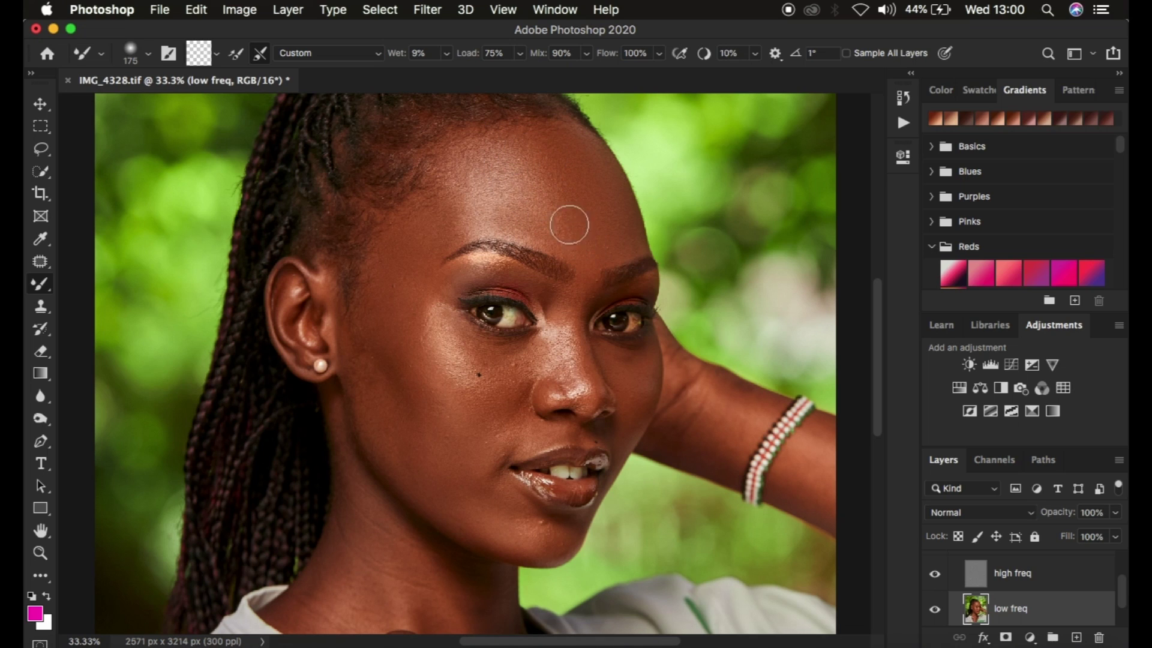
pyautogui.moveTo(529, 140)
pyautogui.mouseDown()
pyautogui.moveTo(555, 199)
pyautogui.moveTo(551, 151)
pyautogui.moveTo(572, 172)
pyautogui.moveTo(573, 188)
pyautogui.moveTo(535, 144)
pyautogui.moveTo(556, 200)
pyautogui.moveTo(504, 141)
pyautogui.moveTo(536, 195)
pyautogui.moveTo(545, 178)
pyautogui.moveTo(553, 219)
pyautogui.mouseUp()
pyautogui.moveTo(509, 135)
pyautogui.mouseDown()
pyautogui.moveTo(543, 196)
pyautogui.moveTo(560, 192)
pyautogui.moveTo(564, 210)
pyautogui.moveTo(603, 218)
pyautogui.moveTo(597, 249)
pyautogui.mouseUp()
# - Toggle the visibility of Group 1 to compare the forehead before and after blending
pyautogui.scroll(2, 1019, 611)
pyautogui.click(936, 598)
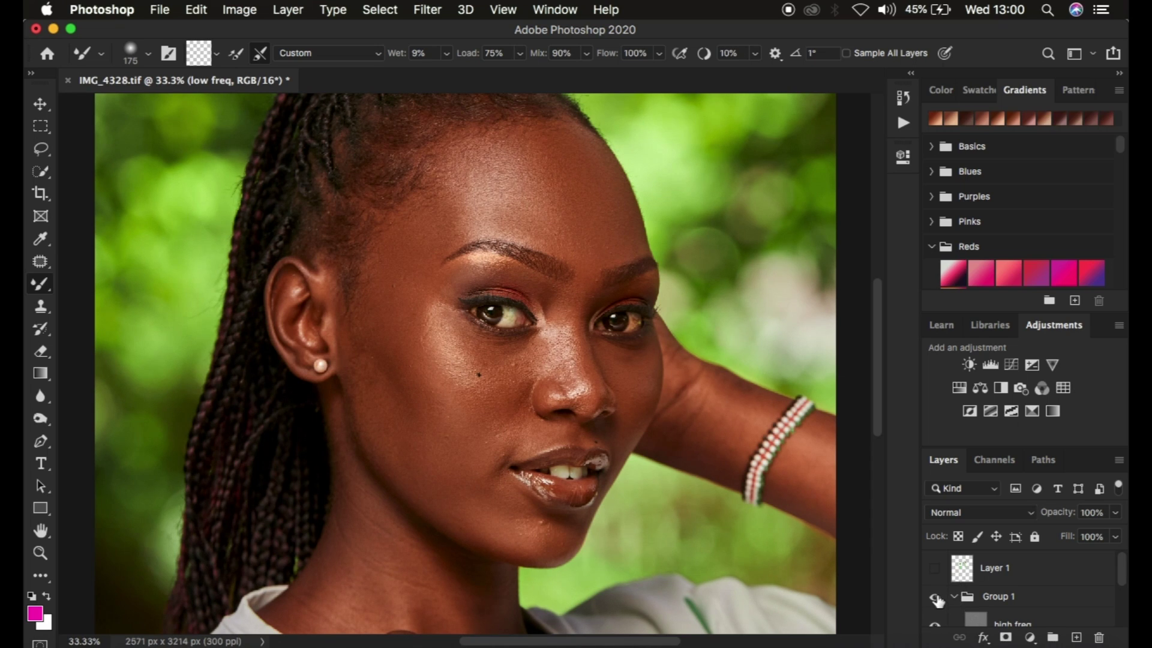
pyautogui.click(937, 599)
pyautogui.click(937, 599)
# - Hide the high freq layer and blend the cheek and temple on the low freq layer with a size 200 mixer brush
pyautogui.scroll(-1, 1024, 598)
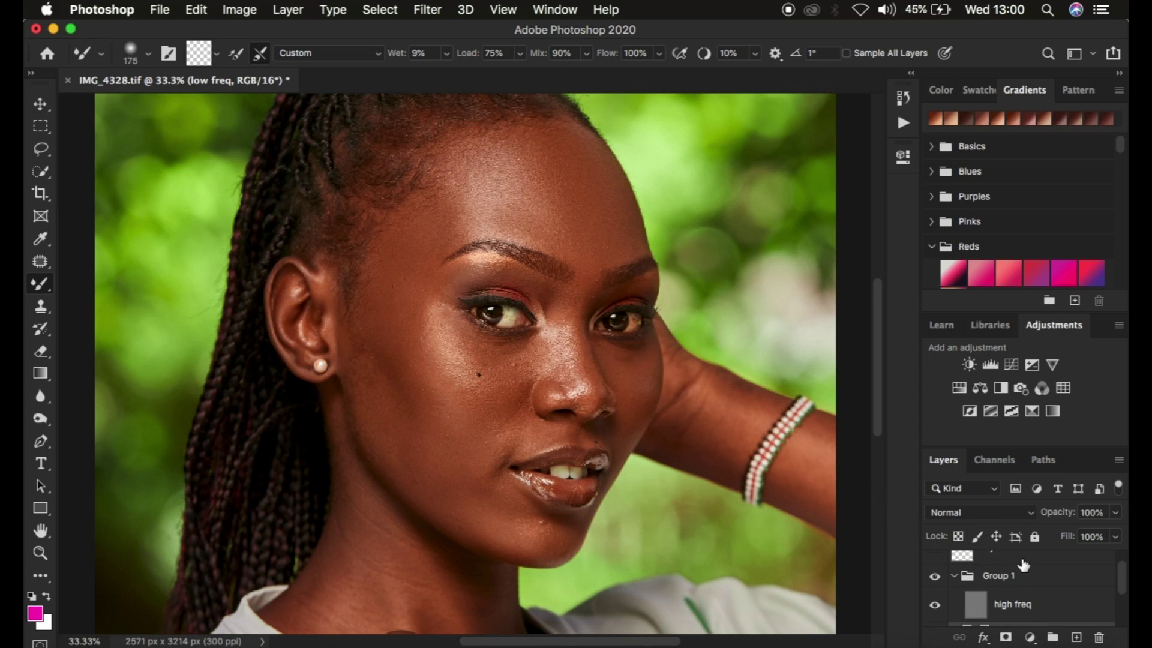
pyautogui.scroll(-1, 1046, 603)
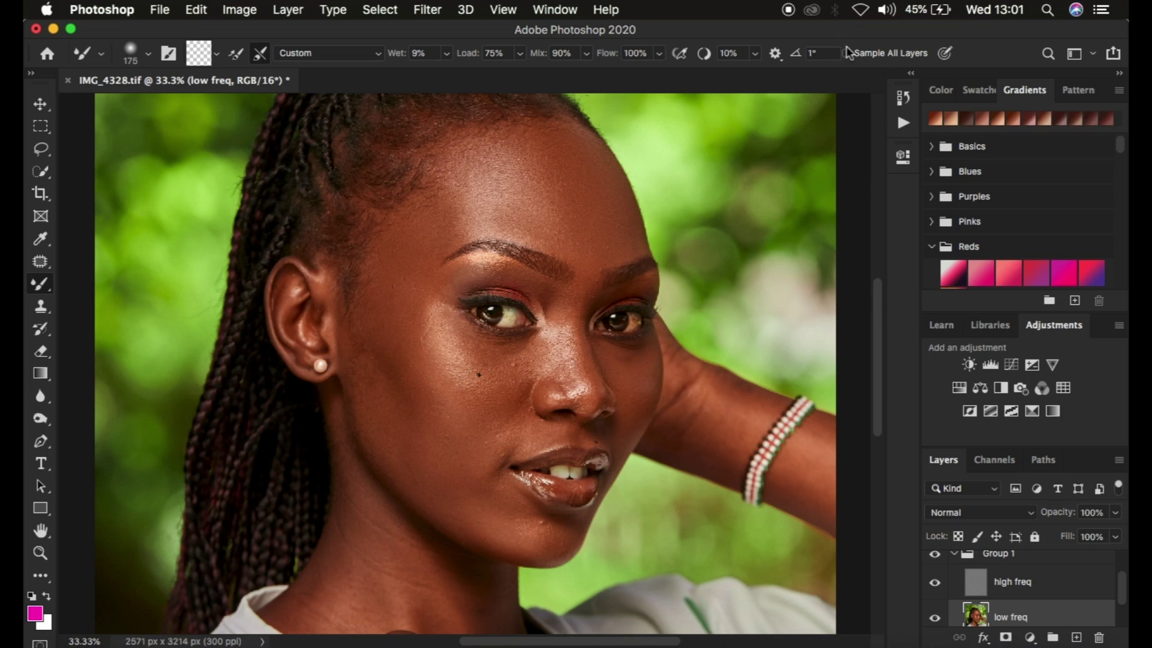
pyautogui.click(934, 585)
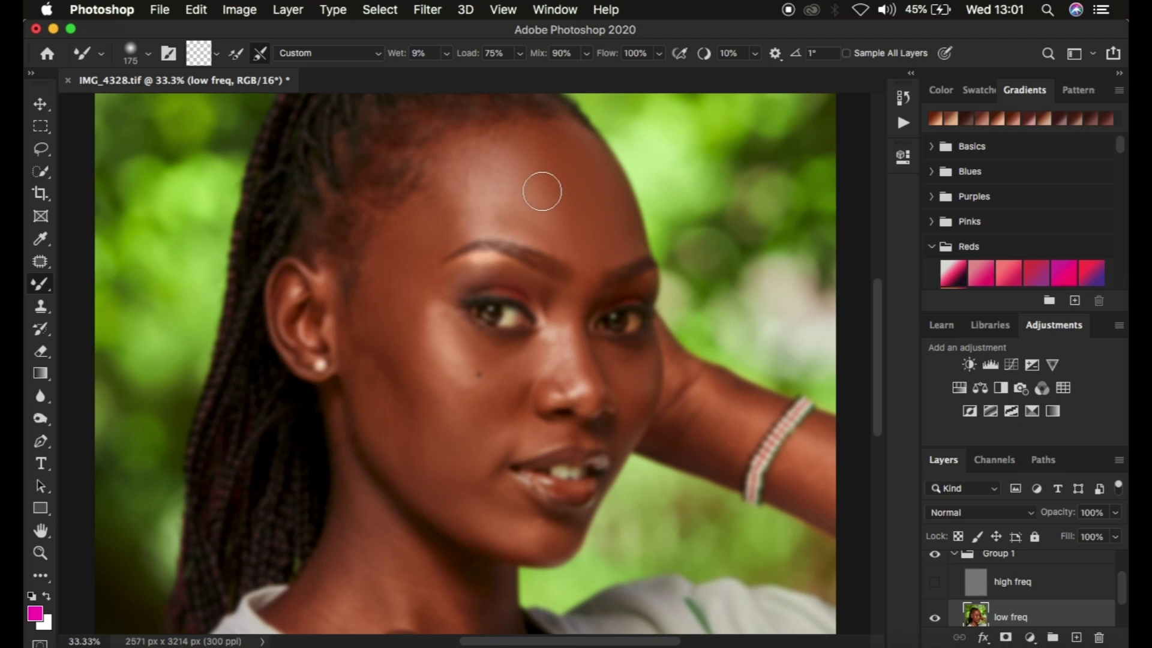
pyautogui.press('[')
pyautogui.press(']')
pyautogui.press(']')
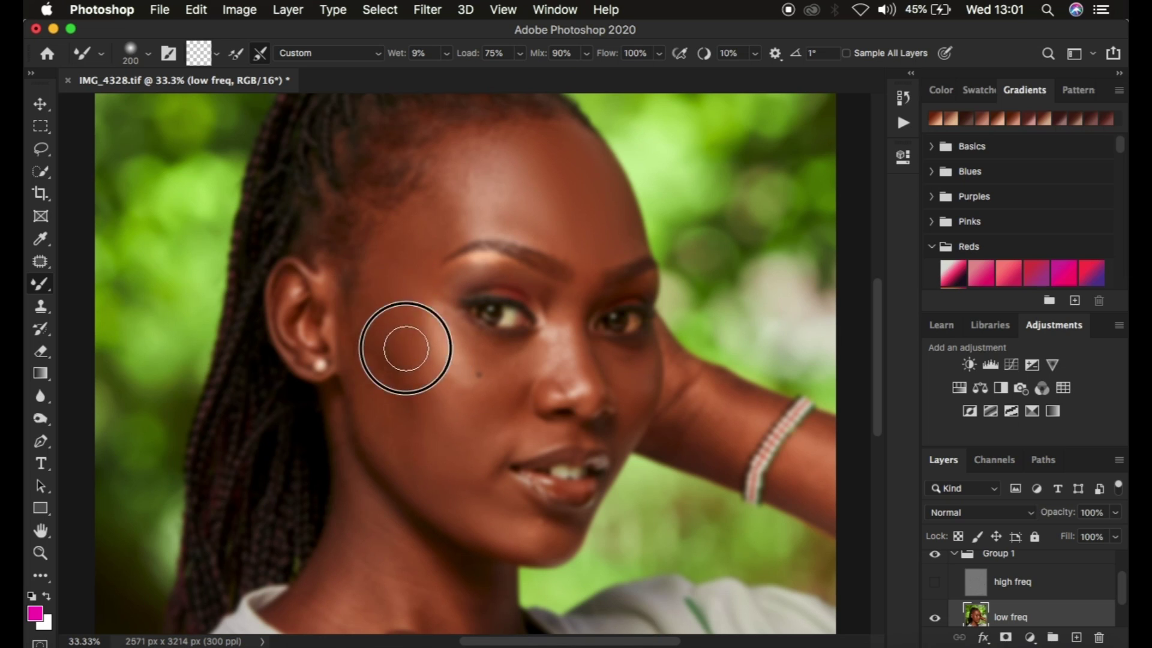
pyautogui.moveTo(445, 402)
pyautogui.mouseDown()
pyautogui.moveTo(429, 380)
pyautogui.moveTo(458, 418)
pyautogui.mouseUp()
pyautogui.moveTo(377, 369)
pyautogui.mouseDown()
pyautogui.moveTo(360, 335)
pyautogui.moveTo(373, 373)
pyautogui.moveTo(370, 304)
pyautogui.moveTo(396, 326)
pyautogui.moveTo(398, 275)
pyautogui.mouseUp()
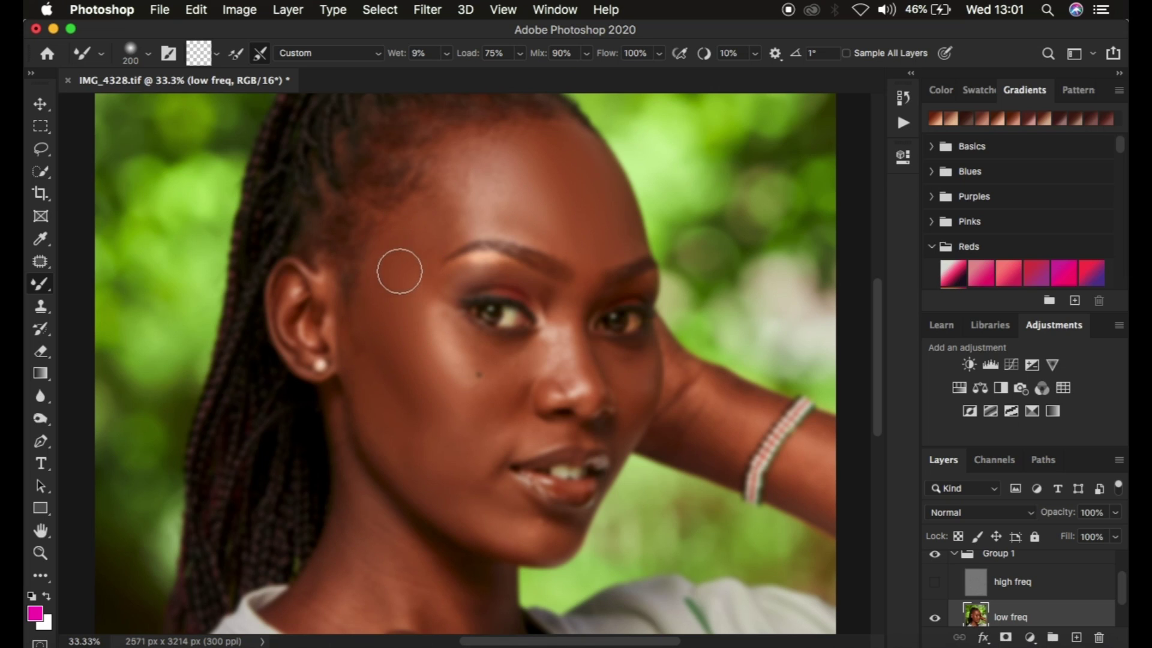
pyautogui.moveTo(412, 218)
pyautogui.mouseDown()
pyautogui.moveTo(450, 211)
pyautogui.moveTo(399, 263)
pyautogui.moveTo(459, 207)
pyautogui.moveTo(415, 245)
pyautogui.moveTo(447, 219)
pyautogui.mouseUp()
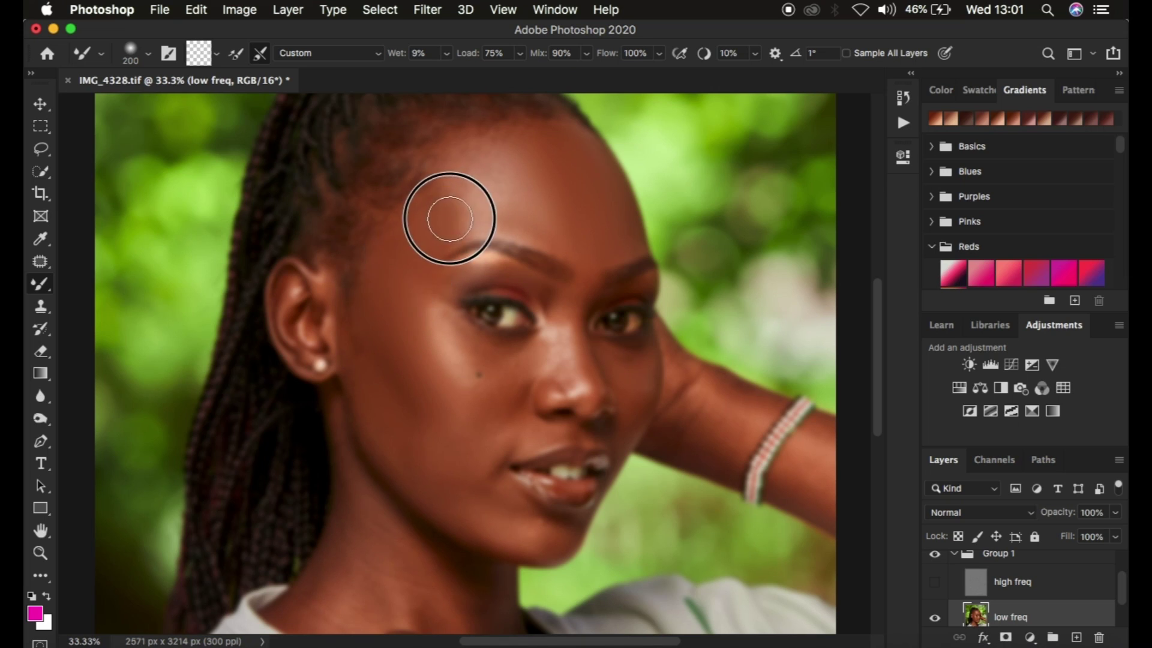
# - Show the arrow guides on Layer 1 and blend the outer cheek along the jaw side with a size 175 mixer brush
pyautogui.scroll(2, 1008, 600)
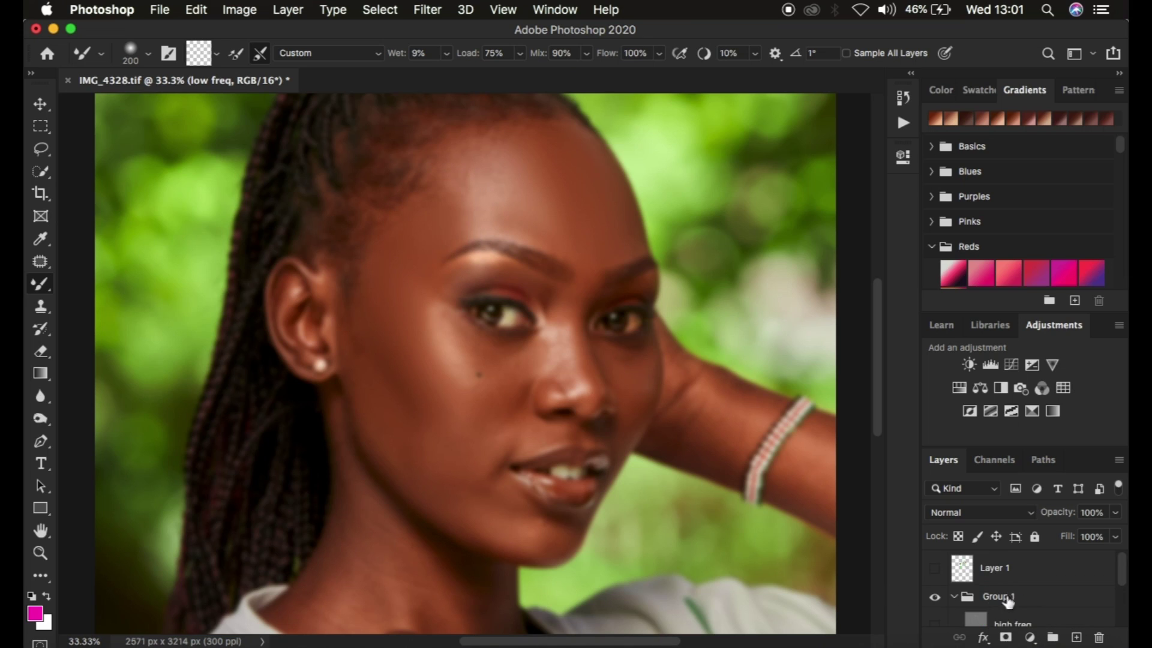
pyautogui.click(935, 568)
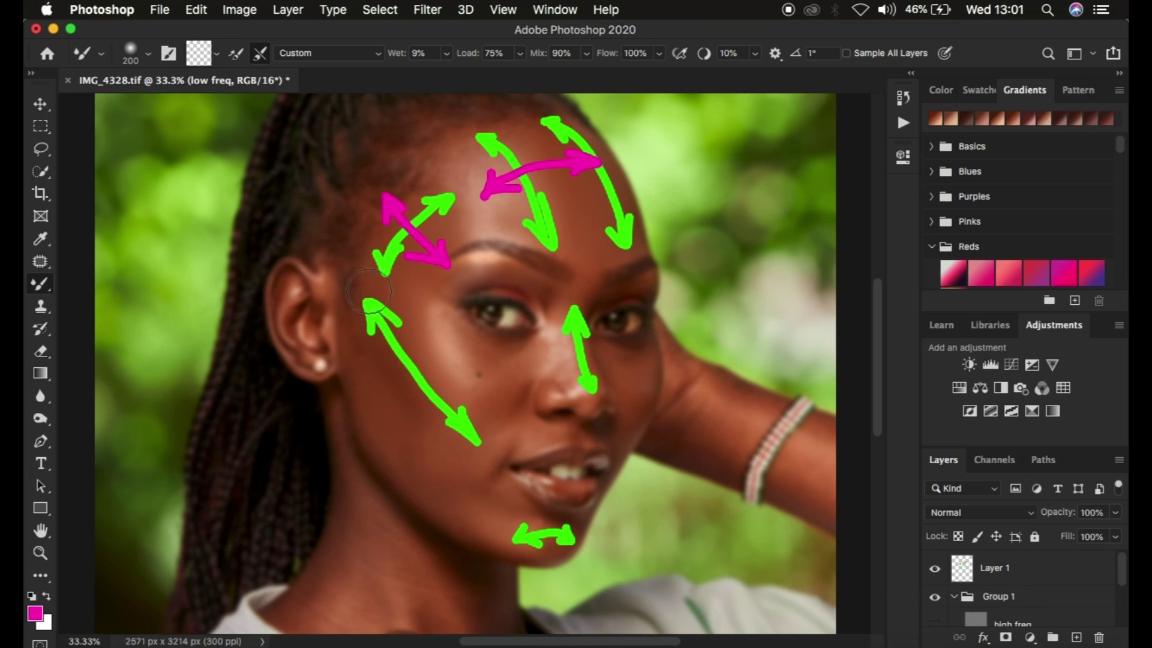
pyautogui.press('[')
pyautogui.press('[')
pyautogui.press('[')
pyautogui.press('[')
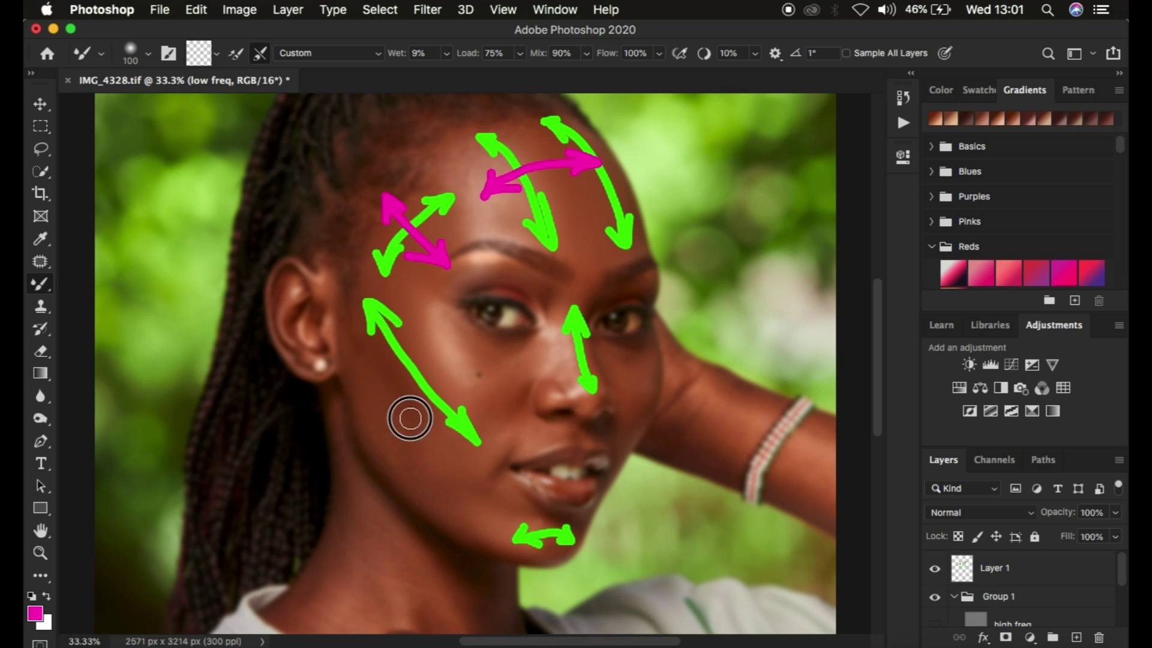
pyautogui.press(']')
pyautogui.press(']')
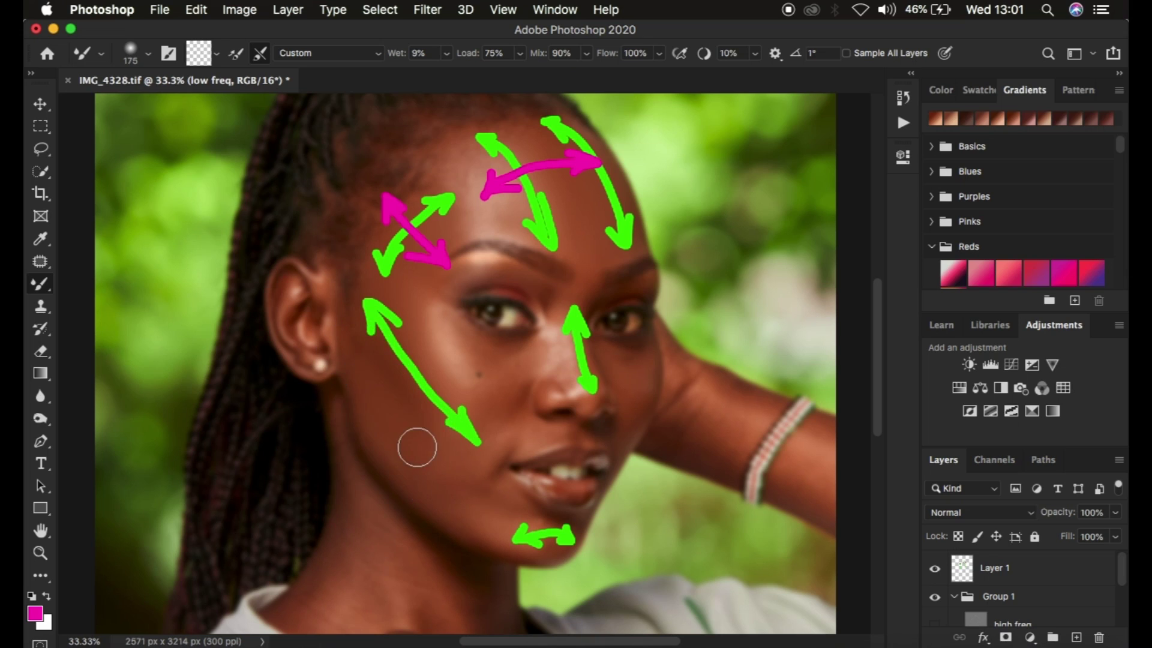
pyautogui.moveTo(391, 406)
pyautogui.mouseDown()
pyautogui.moveTo(423, 459)
pyautogui.moveTo(401, 453)
pyautogui.moveTo(419, 469)
pyautogui.moveTo(414, 443)
pyautogui.moveTo(466, 491)
pyautogui.moveTo(406, 451)
pyautogui.moveTo(452, 480)
pyautogui.moveTo(353, 364)
pyautogui.moveTo(459, 486)
pyautogui.moveTo(413, 444)
pyautogui.mouseUp()
# - Reduce the mixer brush size to 125 and blend the upper cheek and the area below the eye toward the nose
pyautogui.press('[')
pyautogui.press('[')
pyautogui.moveTo(443, 324)
pyautogui.mouseDown()
pyautogui.moveTo(463, 374)
pyautogui.moveTo(432, 318)
pyautogui.mouseUp()
pyautogui.moveTo(486, 355)
pyautogui.mouseDown()
pyautogui.moveTo(458, 337)
pyautogui.moveTo(507, 374)
pyautogui.moveTo(461, 336)
pyautogui.moveTo(488, 359)
pyautogui.moveTo(530, 357)
pyautogui.moveTo(463, 332)
pyautogui.moveTo(514, 361)
pyautogui.moveTo(534, 348)
pyautogui.moveTo(473, 345)
pyautogui.moveTo(505, 384)
pyautogui.moveTo(460, 325)
pyautogui.moveTo(514, 354)
pyautogui.moveTo(495, 352)
pyautogui.moveTo(537, 351)
pyautogui.moveTo(474, 349)
pyautogui.moveTo(456, 329)
pyautogui.moveTo(479, 348)
pyautogui.moveTo(530, 347)
pyautogui.mouseUp()
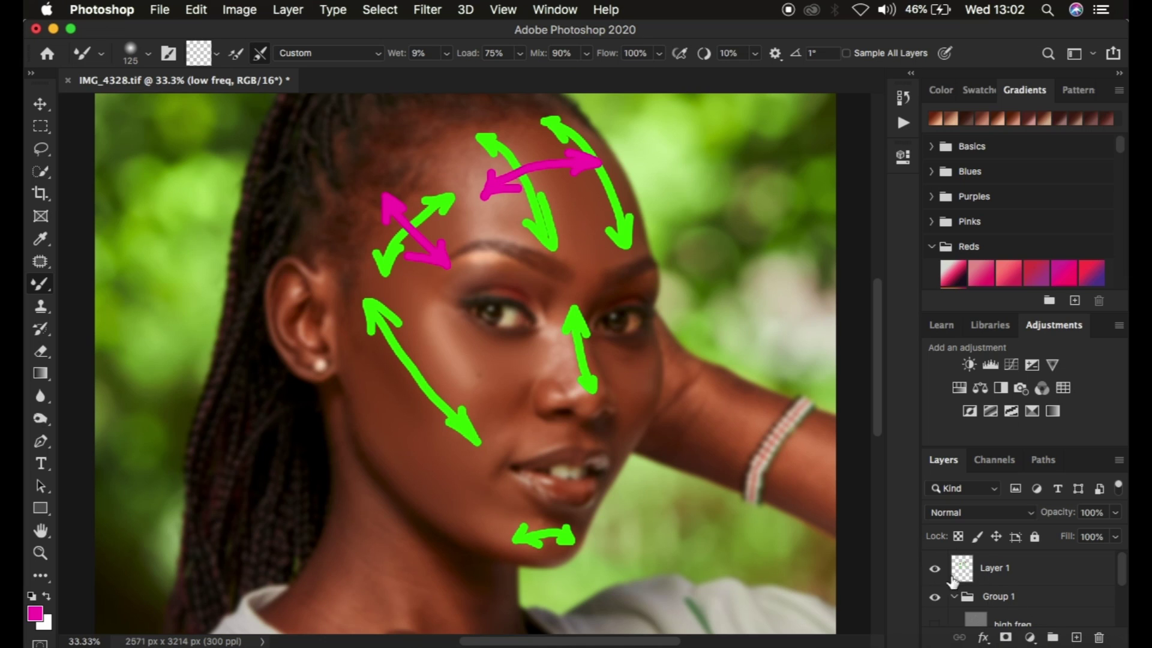
# - Hide the arrow guides on Layer 1 and show the high freq layer again
pyautogui.click(936, 569)
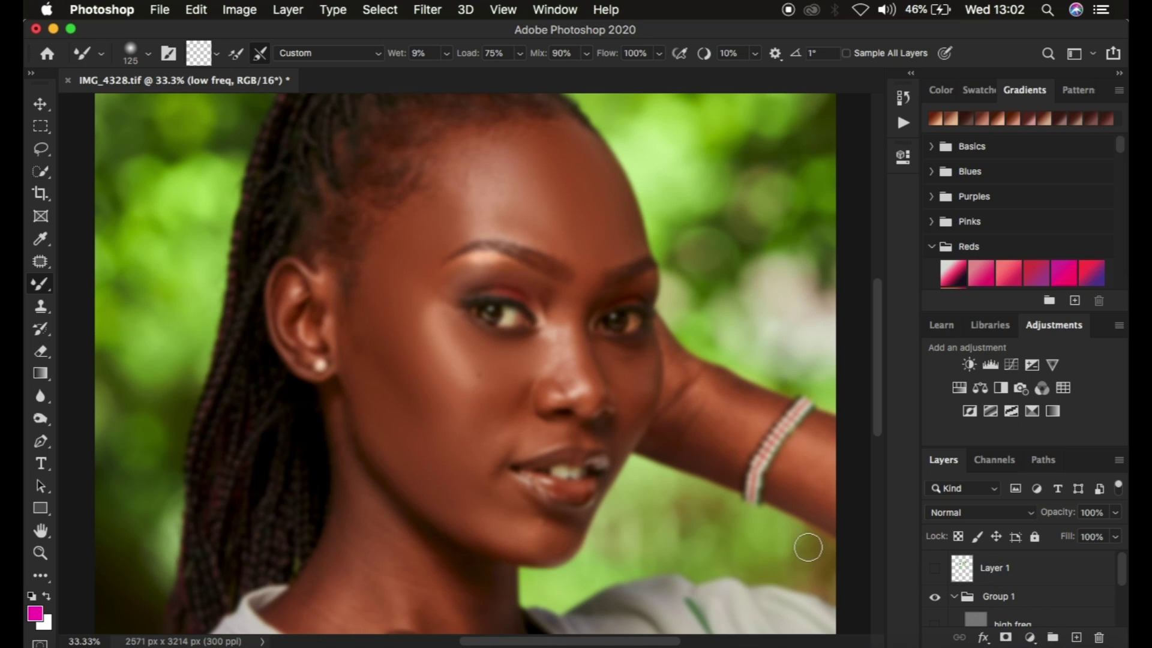
pyautogui.click(936, 625)
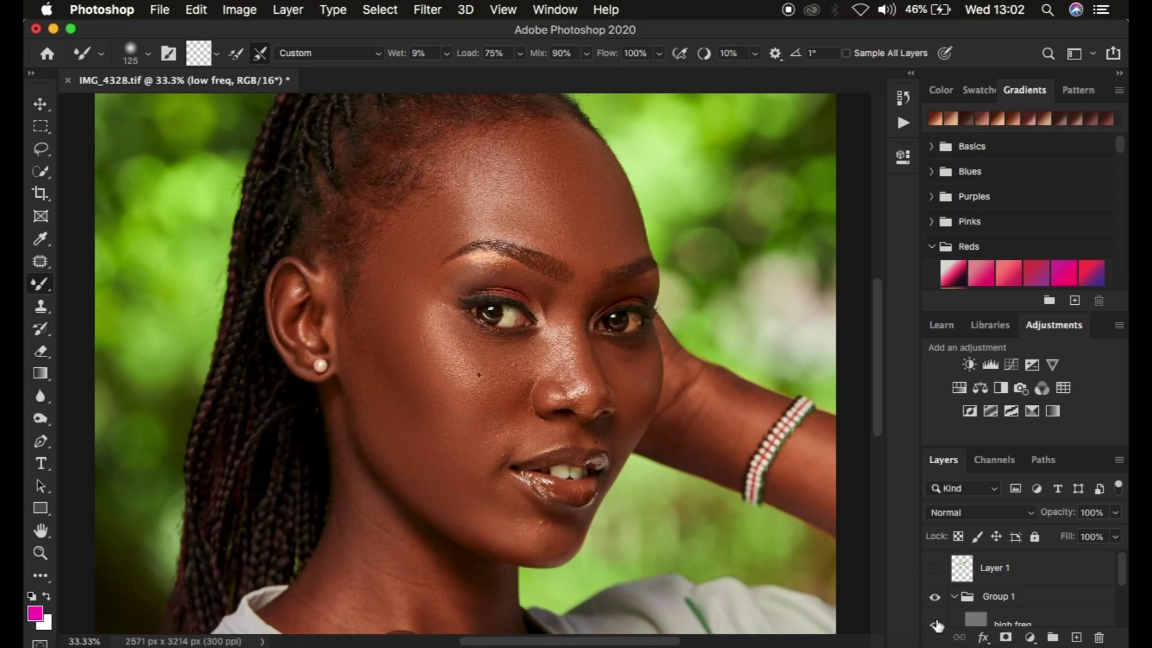
# - Toggle Group 1 off and on to compare the blended cheek and temple with the original
pyautogui.click(934, 599)
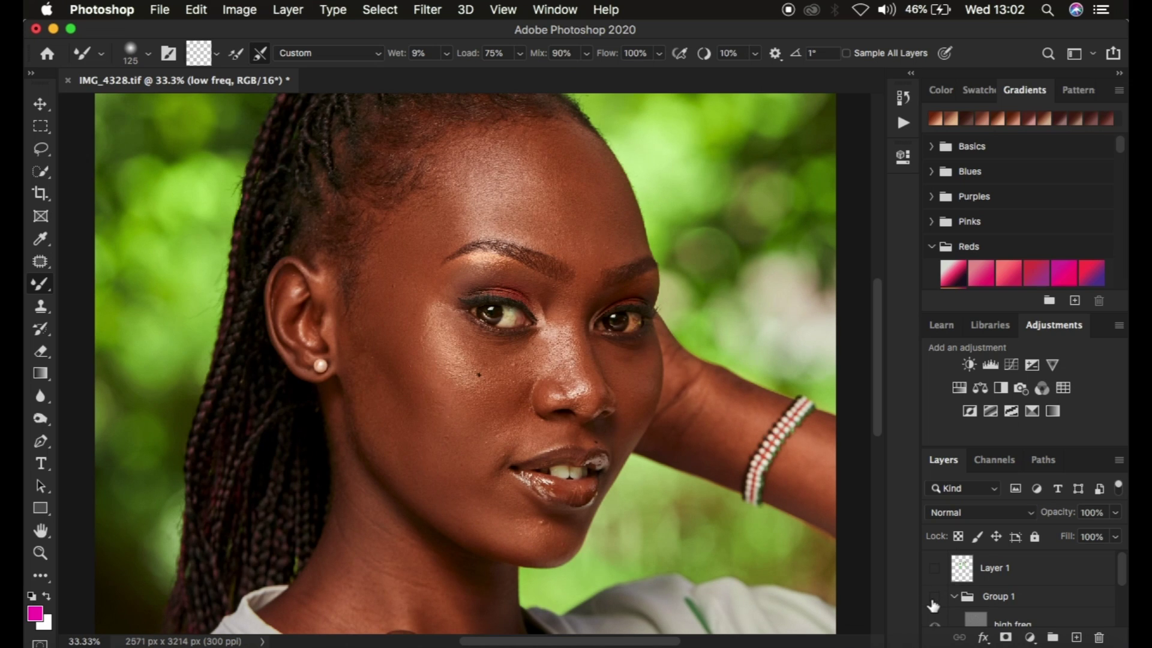
pyautogui.click(933, 599)
pyautogui.click(933, 599)
pyautogui.click(933, 599)
pyautogui.click(934, 599)
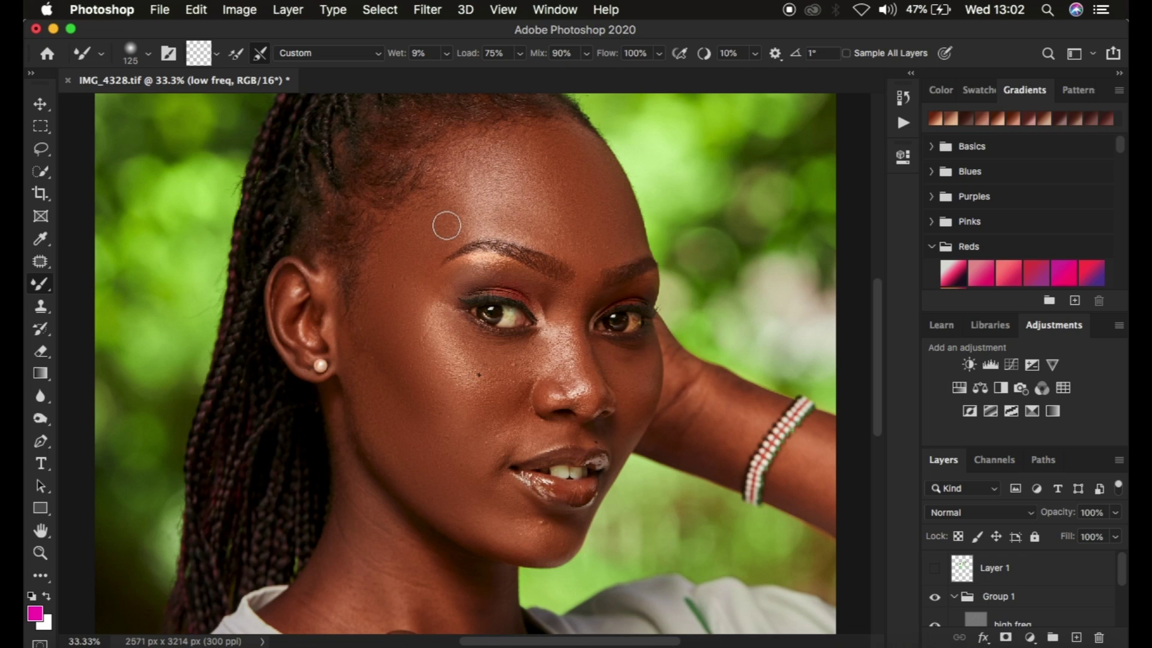
# - Blend the temple, cheek and jaw skin on the low freq layer, raising the mixer brush size to 175 for the longer cheek strokes
pyautogui.moveTo(443, 229)
pyautogui.mouseDown()
pyautogui.moveTo(430, 286)
pyautogui.moveTo(426, 260)
pyautogui.moveTo(419, 282)
pyautogui.mouseUp()
pyautogui.moveTo(424, 356)
pyautogui.mouseDown()
pyautogui.moveTo(408, 337)
pyautogui.moveTo(432, 387)
pyautogui.moveTo(388, 340)
pyautogui.moveTo(428, 406)
pyautogui.moveTo(373, 387)
pyautogui.moveTo(385, 421)
pyautogui.moveTo(367, 357)
pyautogui.moveTo(383, 390)
pyautogui.mouseUp()
pyautogui.press(']')
pyautogui.press(']')
pyautogui.moveTo(381, 306); pyautogui.dragTo(431, 404)
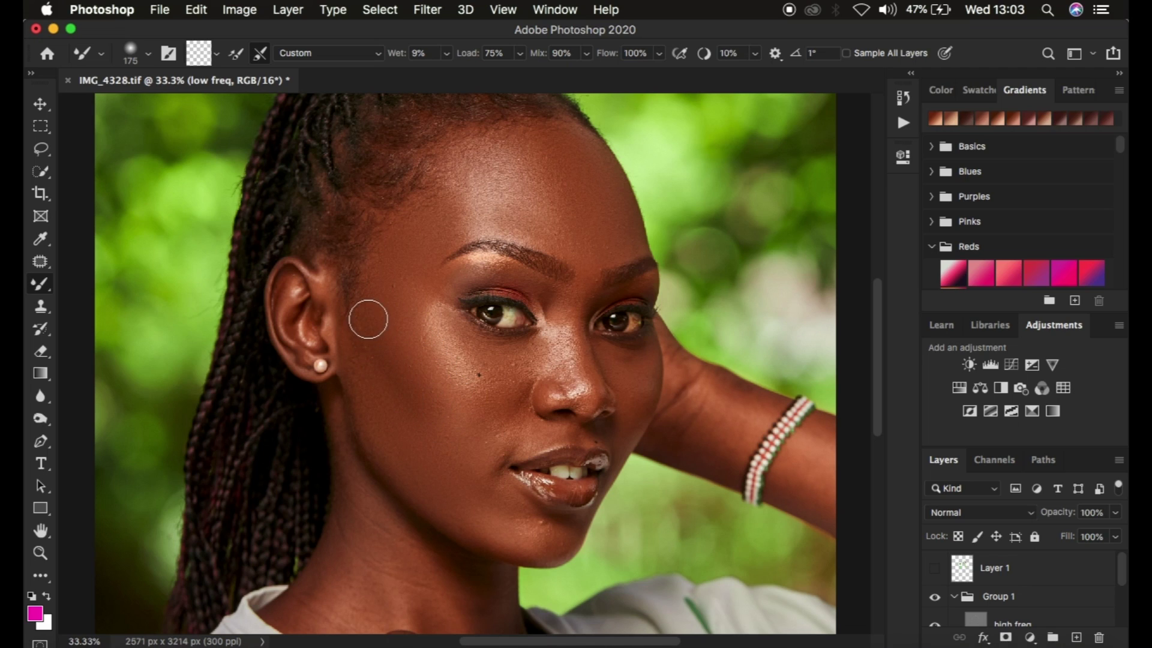
pyautogui.moveTo(368, 319); pyautogui.dragTo(419, 417)
pyautogui.moveTo(450, 468); pyautogui.dragTo(499, 524)
# - Toggle Group 1 off and on to compare the whole face before and after the retouch, leaving the group shown
pyautogui.click(935, 597)
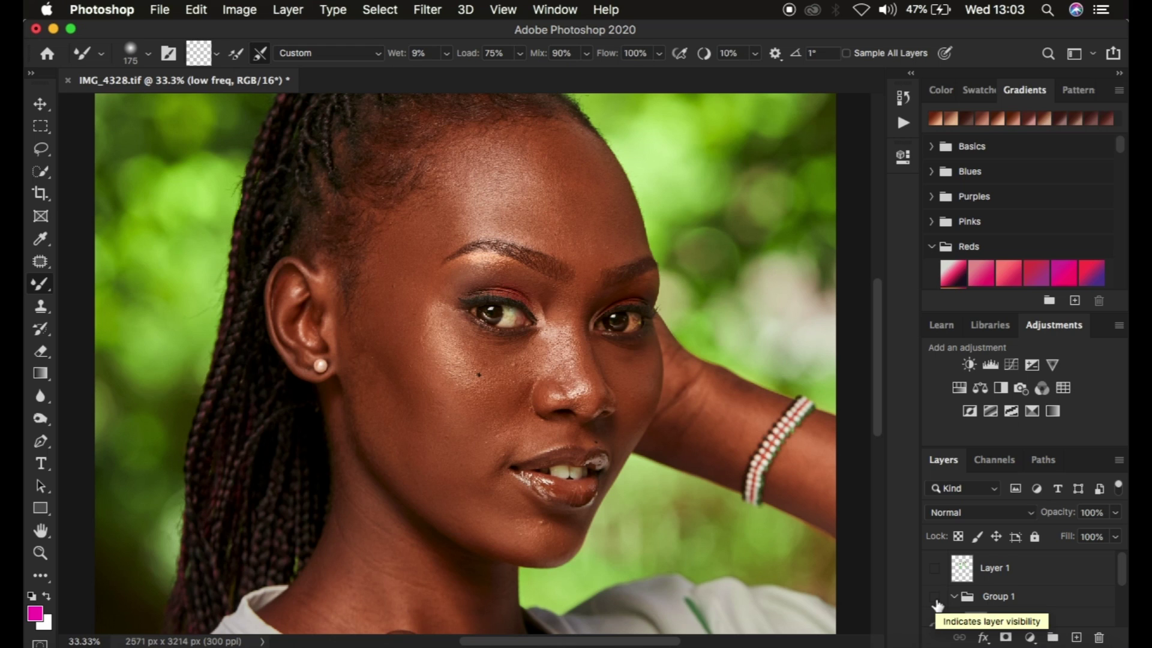
pyautogui.click(934, 597)
pyautogui.click(934, 598)
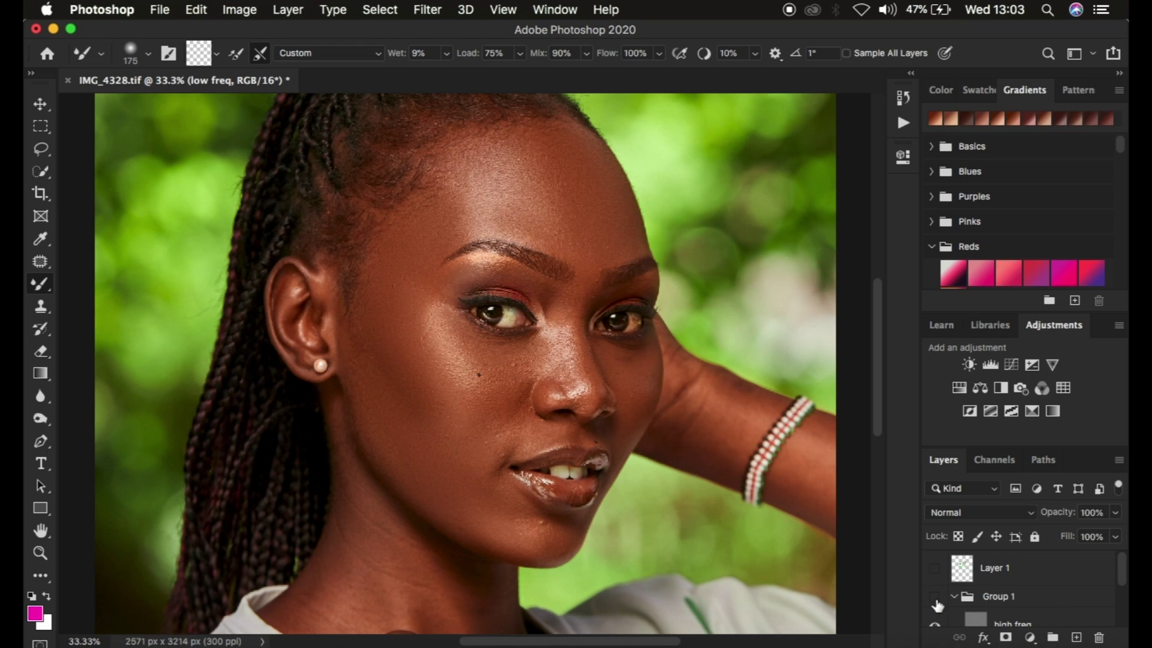
pyautogui.click(934, 597)
pyautogui.click(935, 597)
pyautogui.click(935, 597)
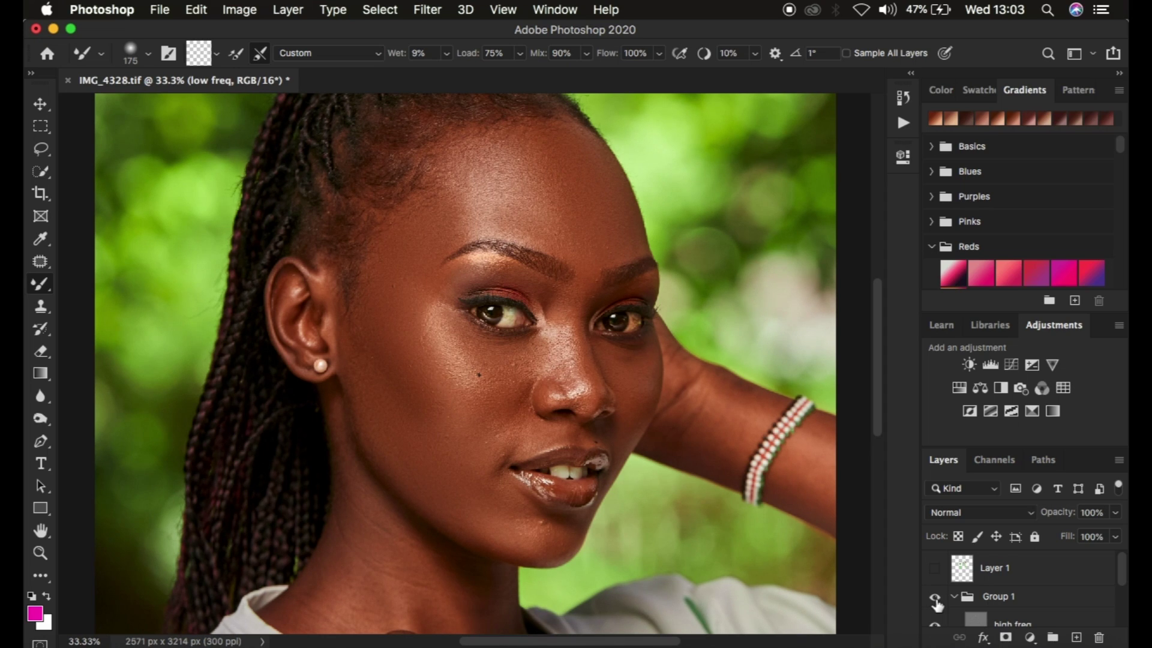